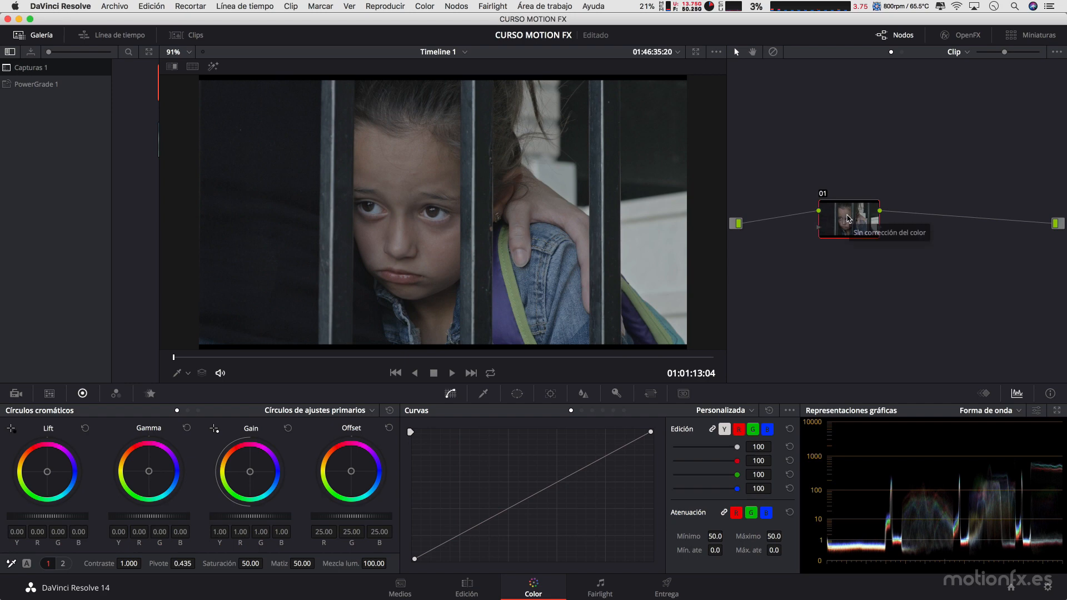
{"action": "left_click_drag", "start_coordinate": [849, 218], "coordinate": [859, 218]}
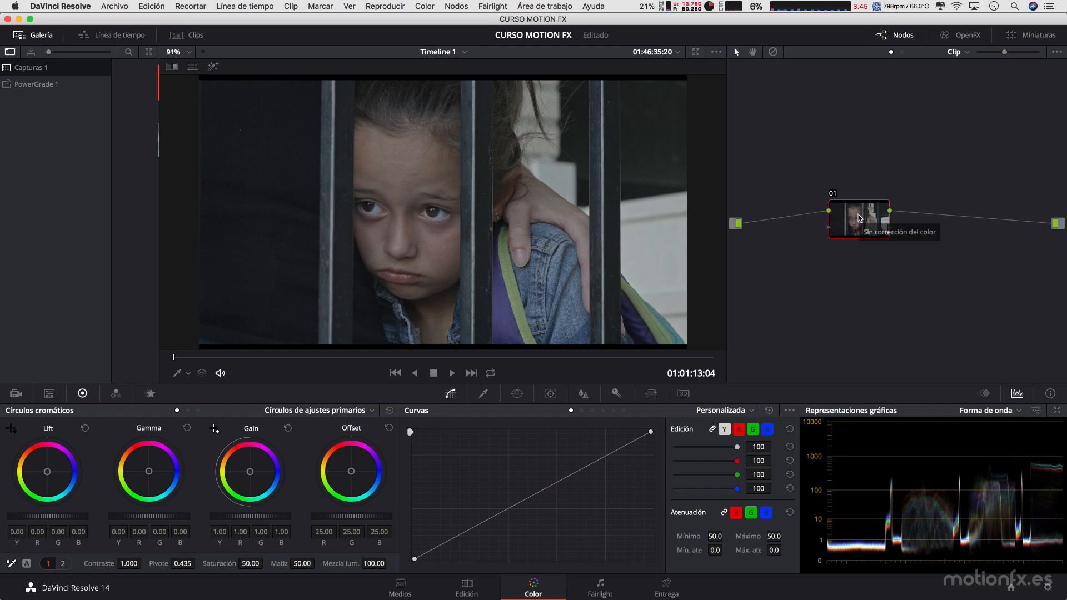
{"action": "left_click_drag", "start_coordinate": [859, 218], "coordinate": [864, 223]}
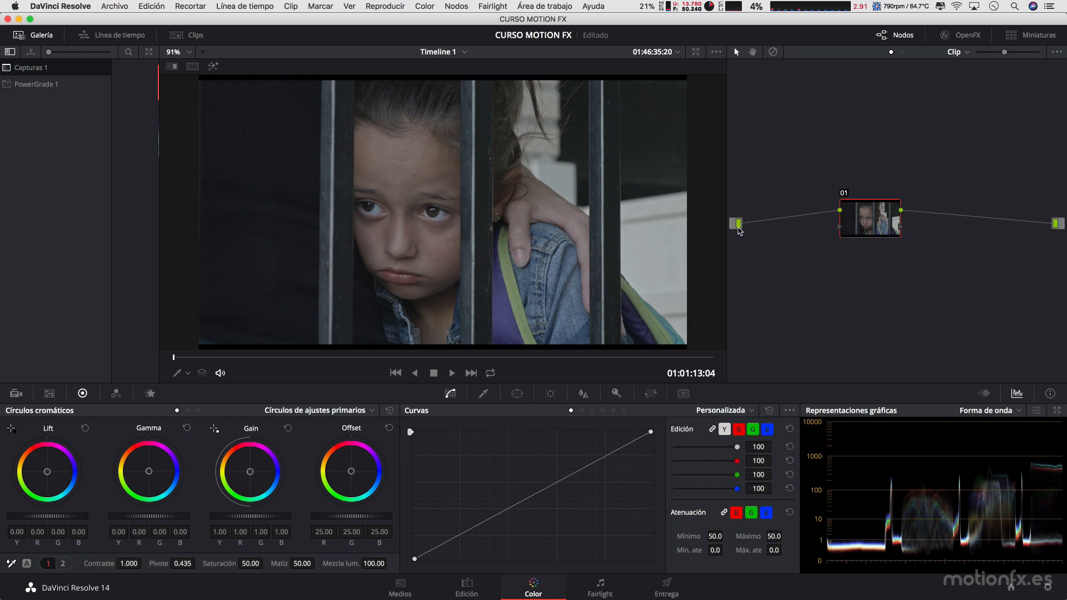
{"action": "left_click_drag", "start_coordinate": [865, 221], "coordinate": [848, 223]}
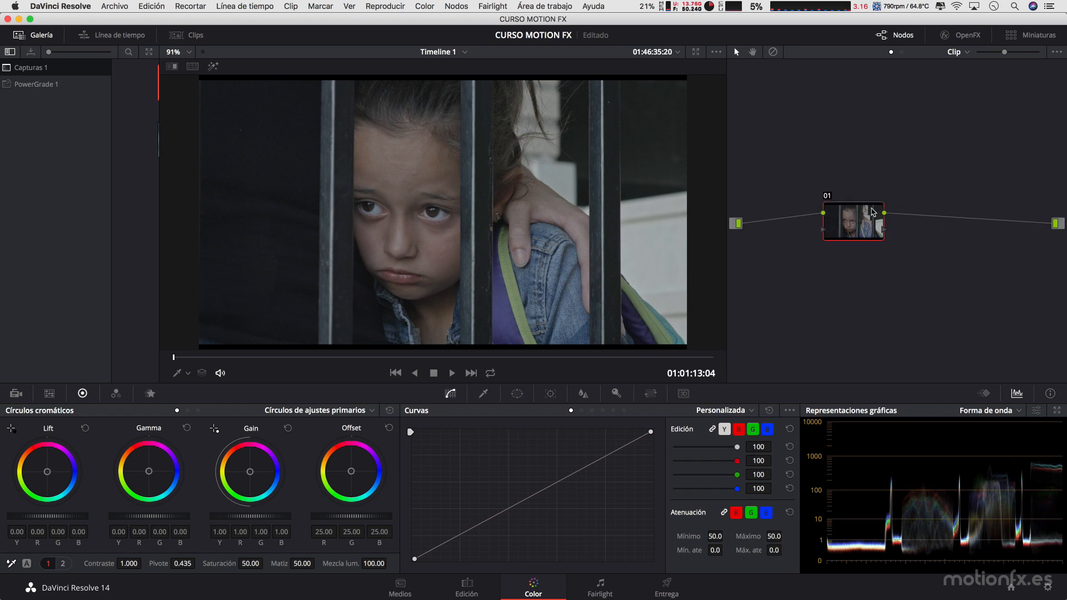
- Apply the Arri Alexa LogC to Rec709 3D LUT to node 01
{"action": "left_click_drag", "start_coordinate": [858, 225], "coordinate": [893, 226]}
{"action": "right_click", "coordinate": [893, 225]}
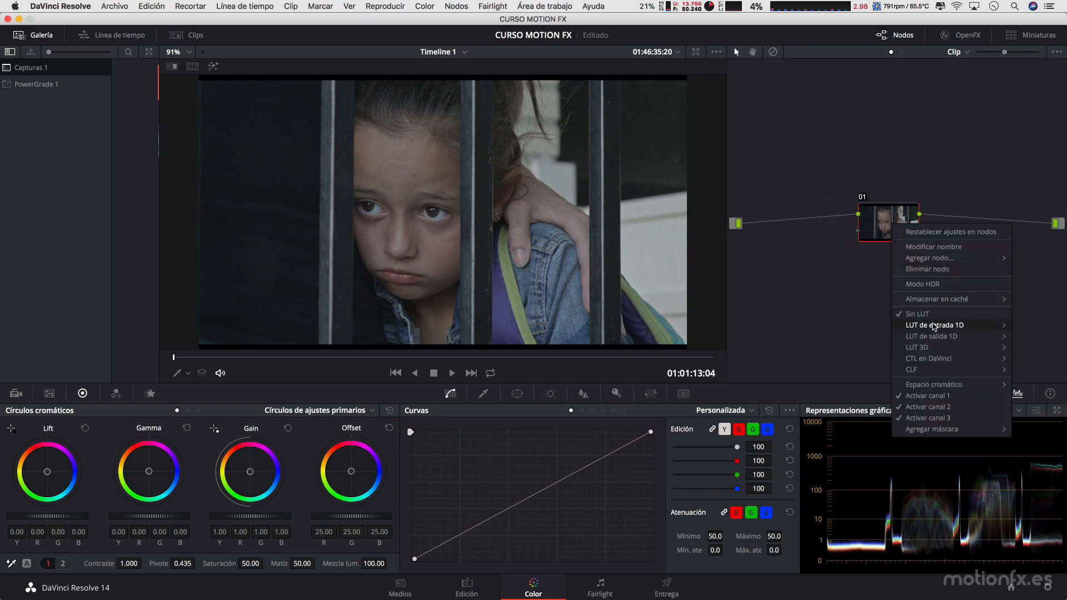
{"action": "mouse_move", "coordinate": [923, 348]}
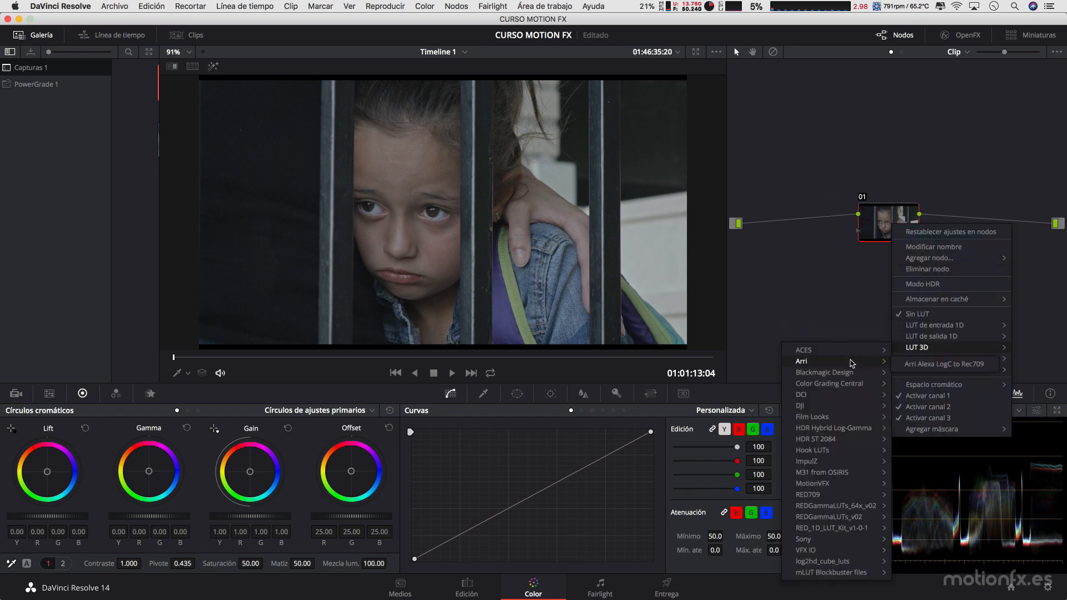
{"action": "left_click", "coordinate": [923, 365]}
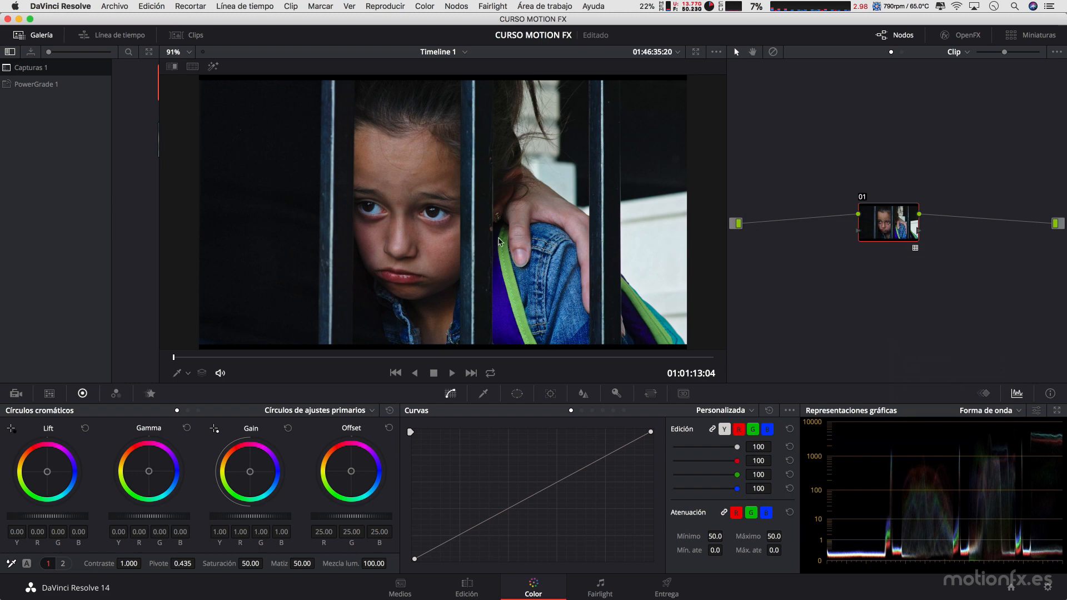
- Raise the highlights (Luces) of node 01 to 100
{"action": "left_click_drag", "start_coordinate": [888, 224], "coordinate": [886, 229]}
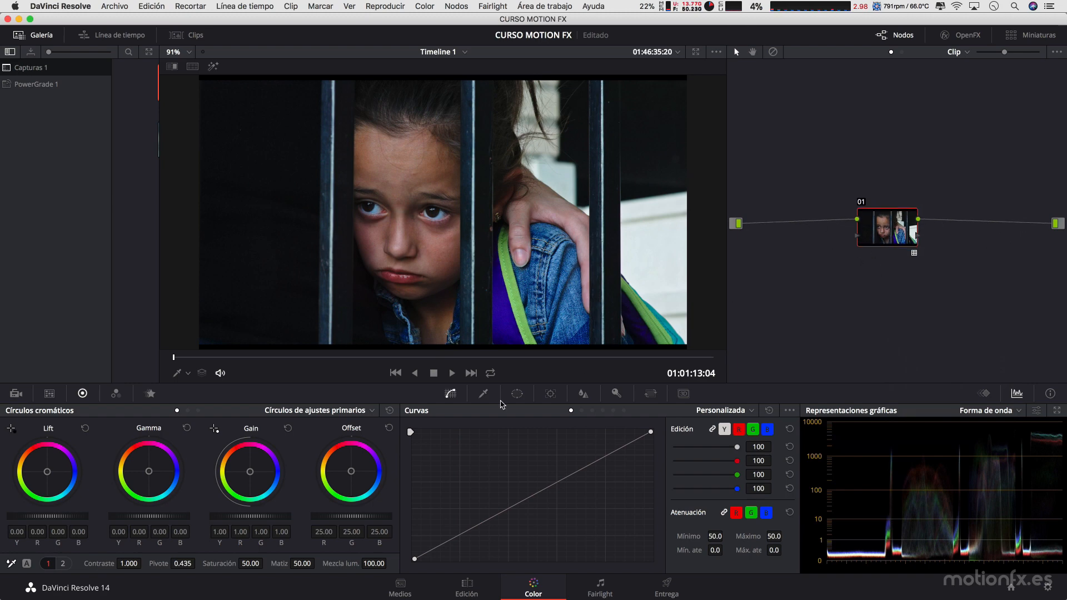
{"action": "left_click", "coordinate": [63, 563]}
{"action": "left_click_drag", "start_coordinate": [358, 563], "coordinate": [375, 564]}
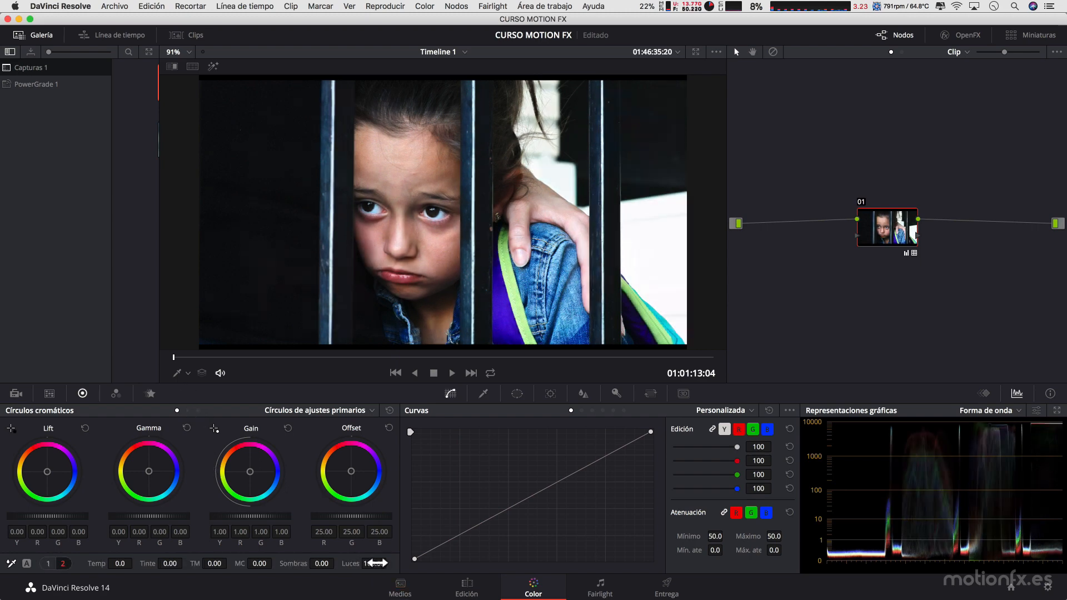
{"action": "left_click_drag", "start_coordinate": [896, 230], "coordinate": [894, 228]}
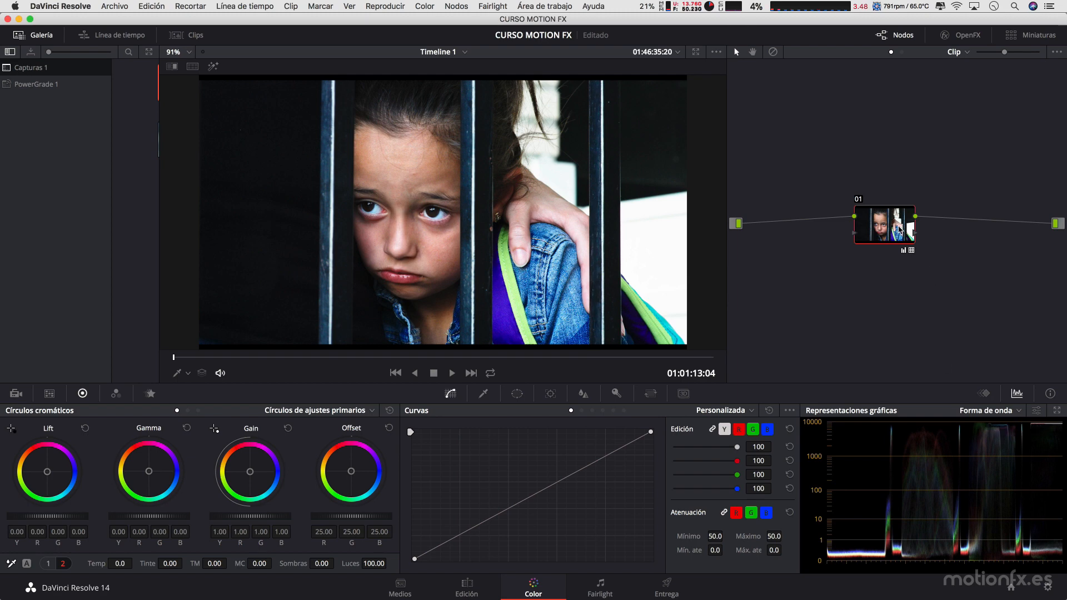
- Add a serial node after node 01 and set its highlights (Luces) to -50
{"action": "key", "text": "alt+s"}
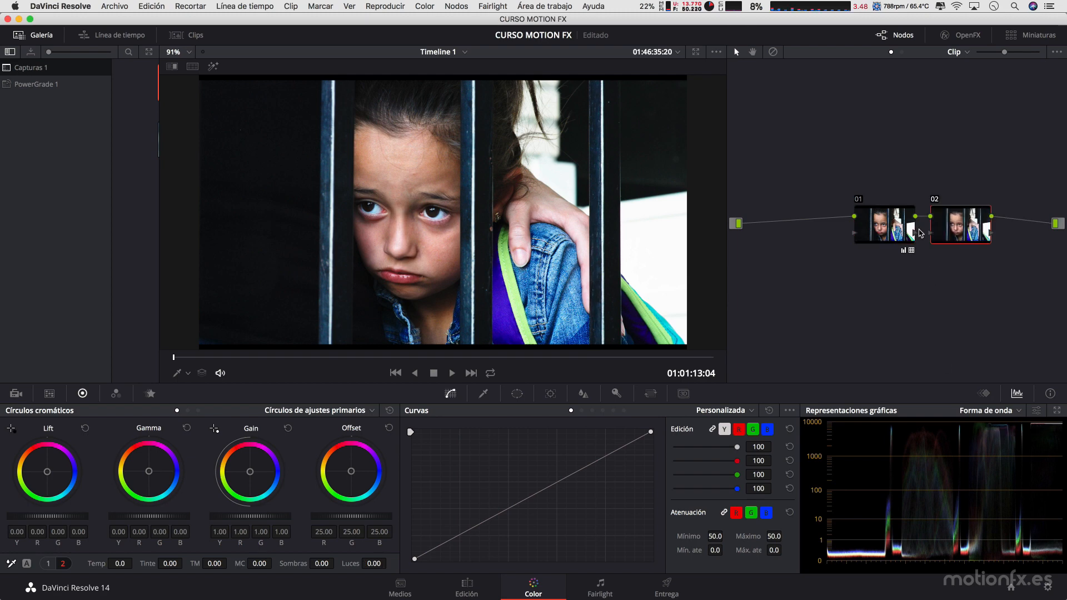
{"action": "left_click_drag", "start_coordinate": [956, 228], "coordinate": [955, 229]}
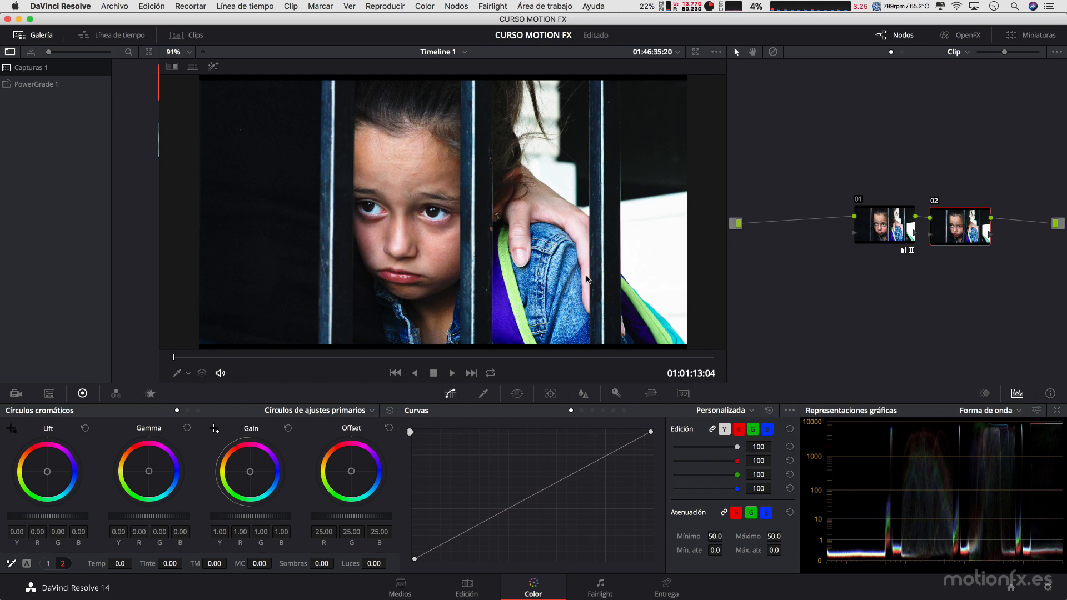
{"action": "left_click", "coordinate": [374, 564]}
{"action": "type", "text": "-50"}
{"action": "key", "text": "Return"}
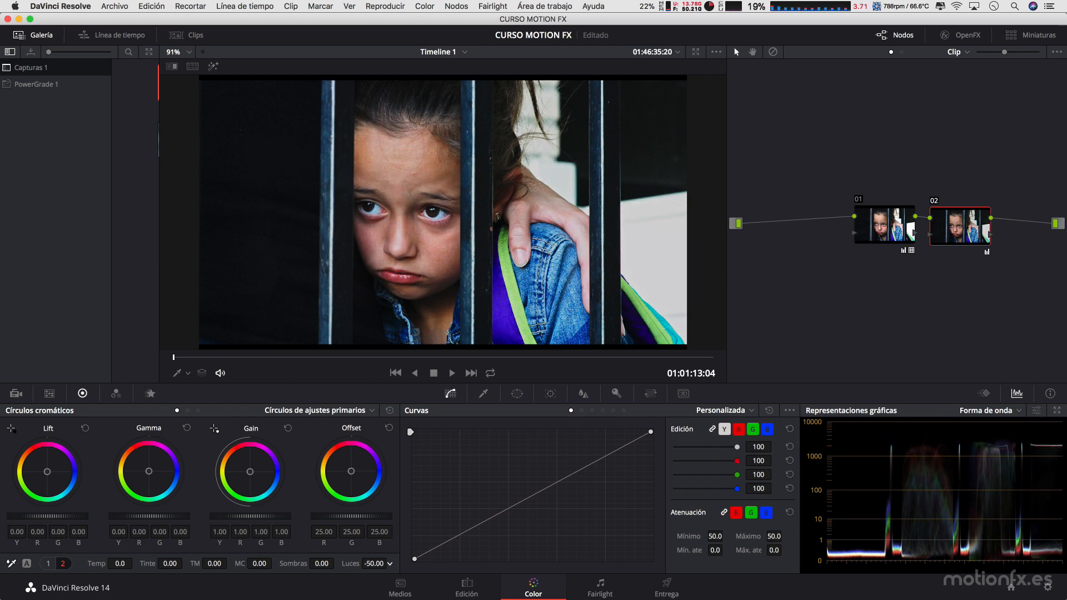
- Lower the highlights (Luces) of node 02 to -100 and check the image in full screen
{"action": "left_click_drag", "start_coordinate": [389, 564], "coordinate": [660, 502]}
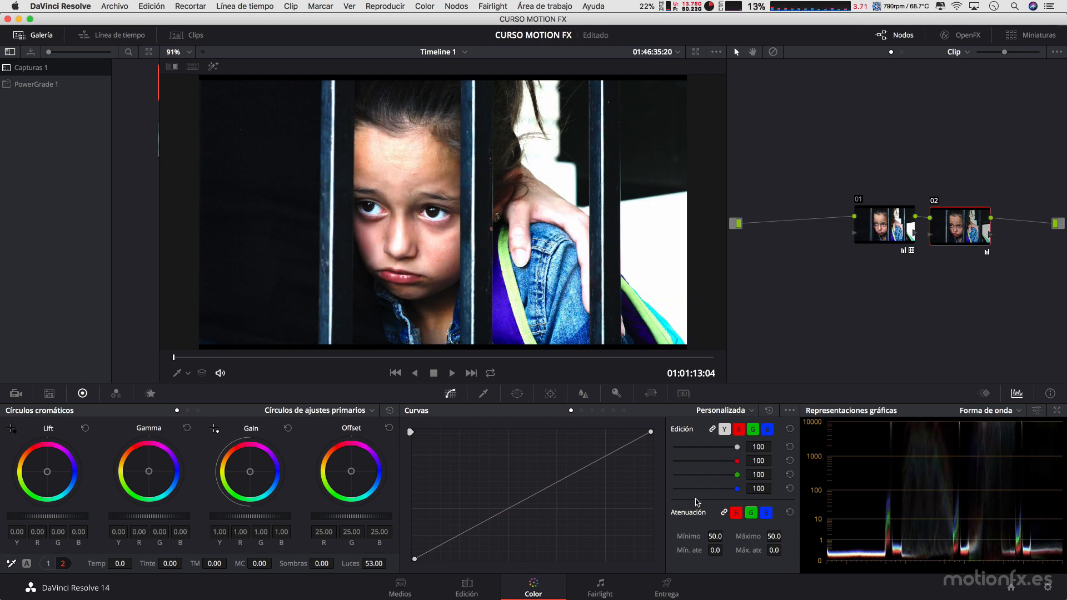
{"action": "left_click_drag", "start_coordinate": [389, 564], "coordinate": [233, 565]}
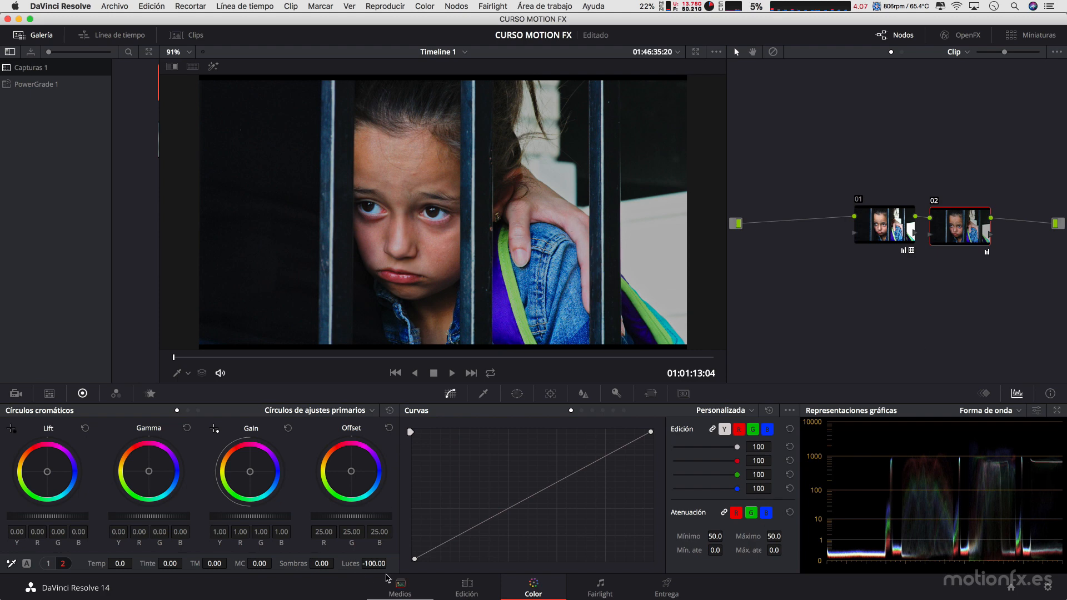
{"action": "mouse_move", "coordinate": [374, 564]}
{"action": "left_mouse_down"}
{"action": "mouse_move", "coordinate": [390, 563]}
{"action": "mouse_move", "coordinate": [369, 564]}
{"action": "left_mouse_up"}
{"action": "key", "text": "super+f"}
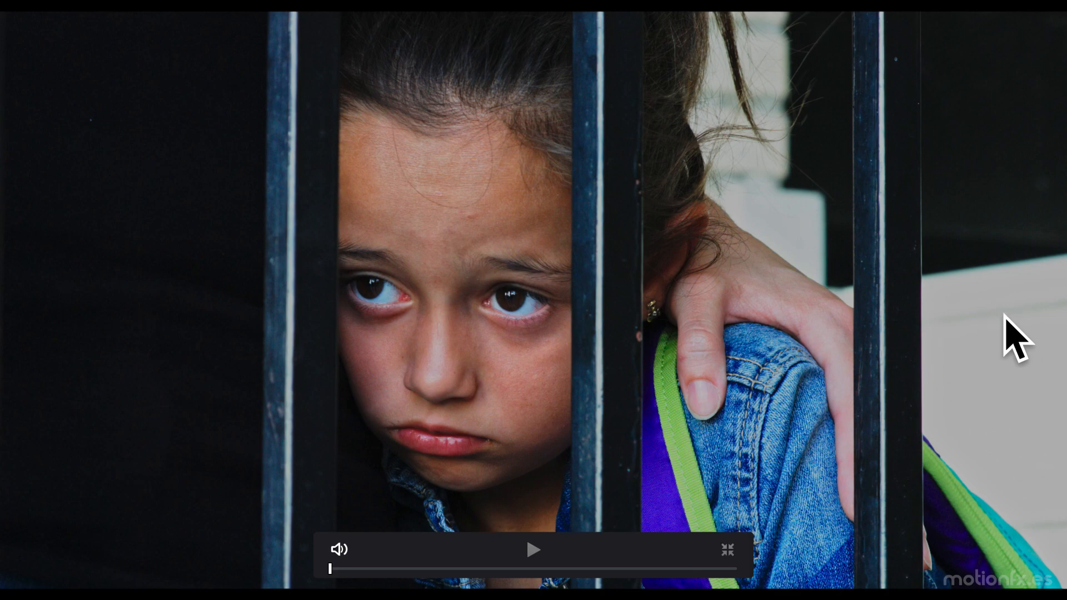
{"action": "key", "text": "super+f"}
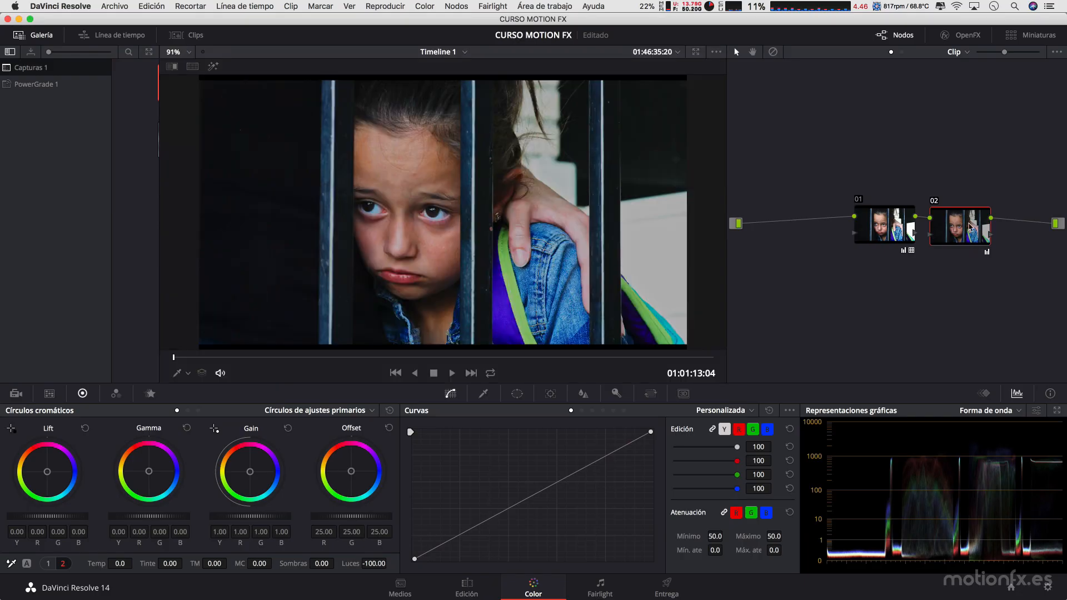
- Insert a serial node before node 01 and spread the three nodes apart, with node 01 above the other two
{"action": "left_click", "coordinate": [911, 234]}
{"action": "key", "text": "alt+o"}
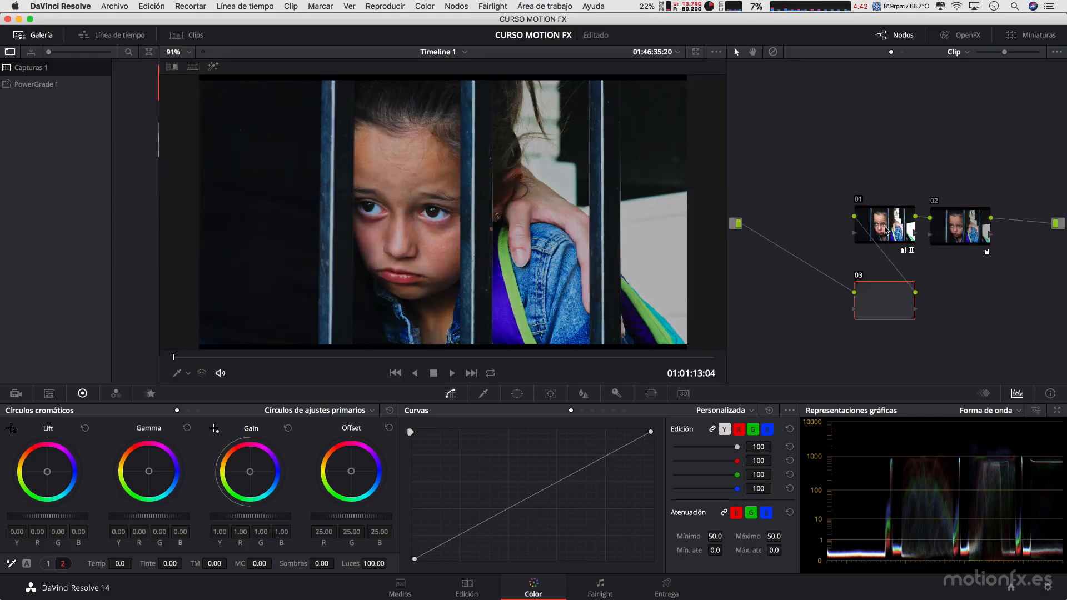
{"action": "left_click_drag", "start_coordinate": [895, 303], "coordinate": [818, 255]}
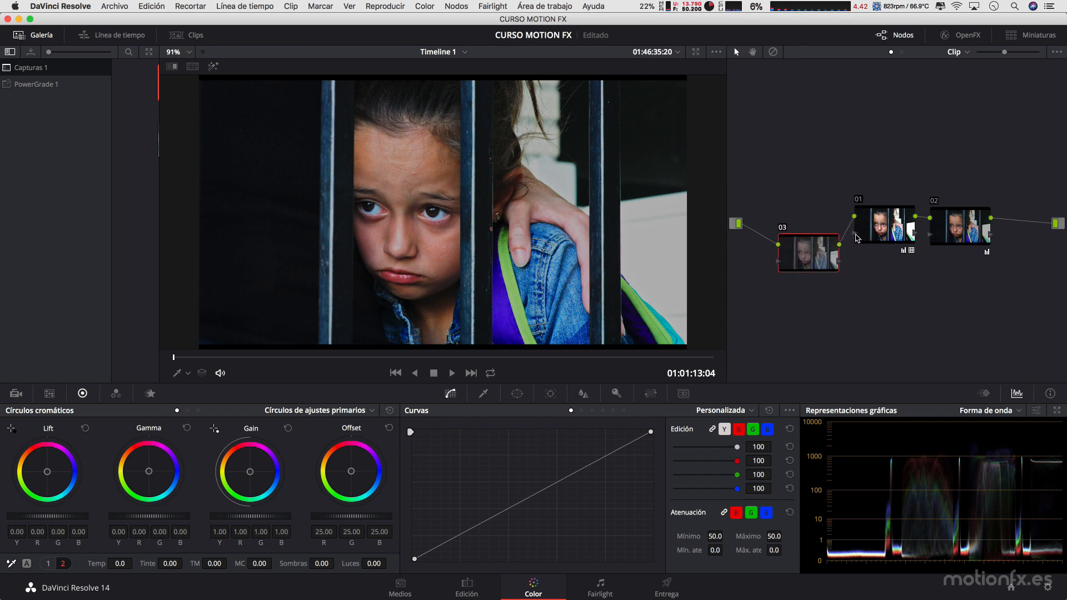
{"action": "left_click_drag", "start_coordinate": [886, 233], "coordinate": [880, 204]}
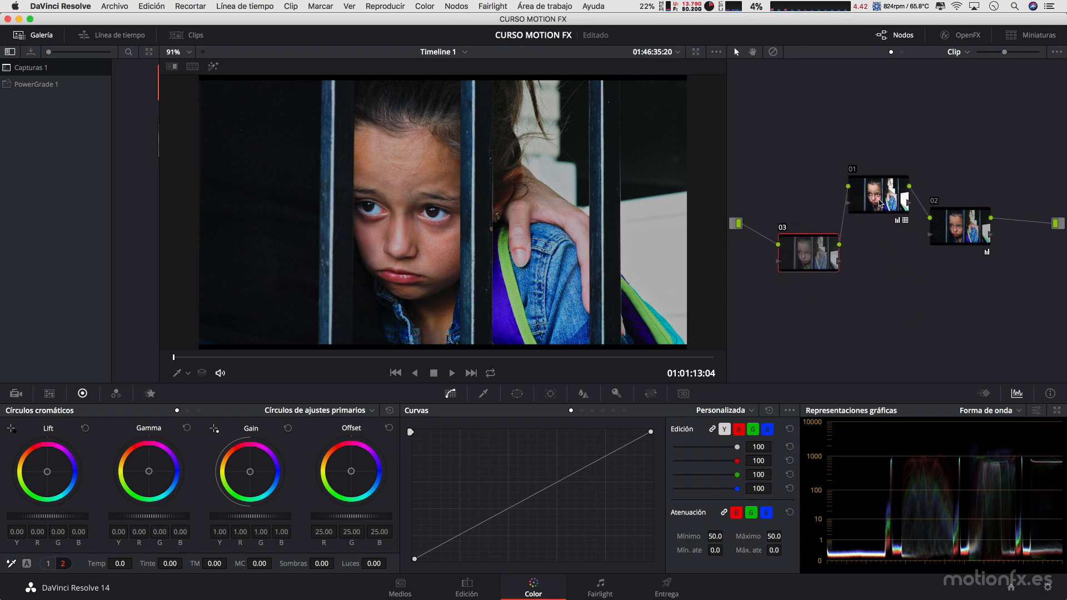
{"action": "left_click_drag", "start_coordinate": [960, 233], "coordinate": [964, 260]}
{"action": "left_click", "coordinate": [965, 257]}
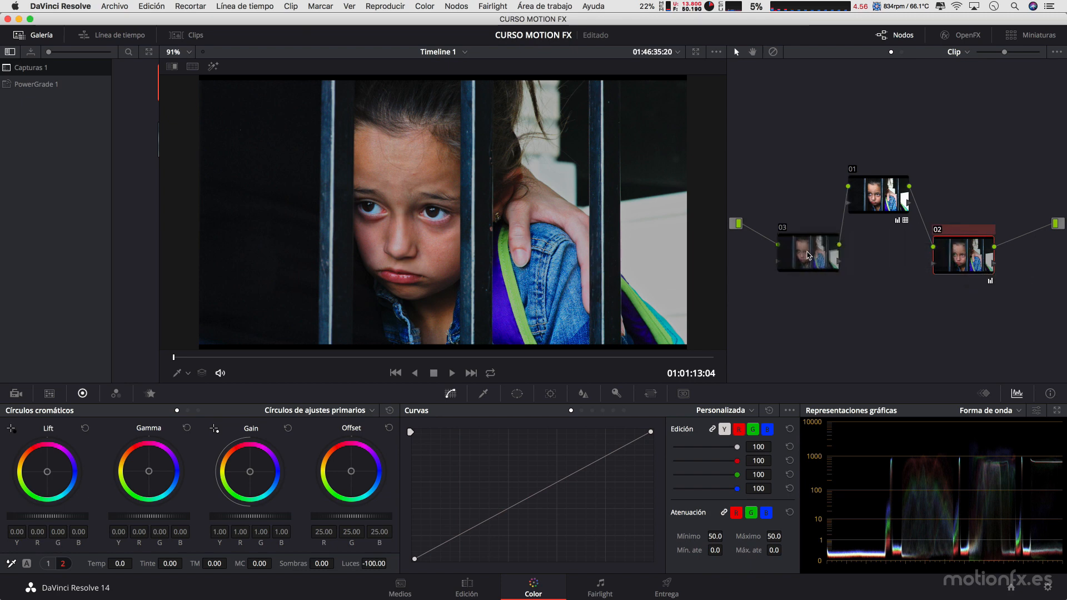
- Compare the highlights correction on node 02 after the LUT with the one on node 03 before it, leaving it on node 03
{"action": "mouse_move", "coordinate": [808, 256]}
{"action": "left_mouse_down"}
{"action": "mouse_move", "coordinate": [855, 290]}
{"action": "mouse_move", "coordinate": [949, 269]}
{"action": "mouse_move", "coordinate": [813, 257]}
{"action": "left_mouse_up"}
{"action": "key", "text": "super+z"}
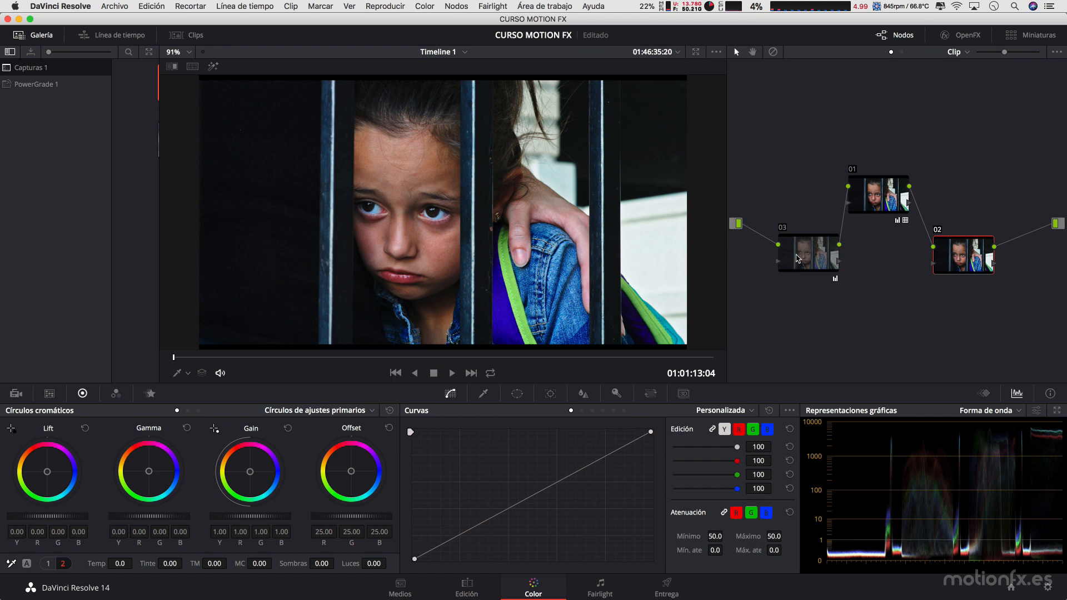
{"action": "left_click_drag", "start_coordinate": [809, 254], "coordinate": [964, 256]}
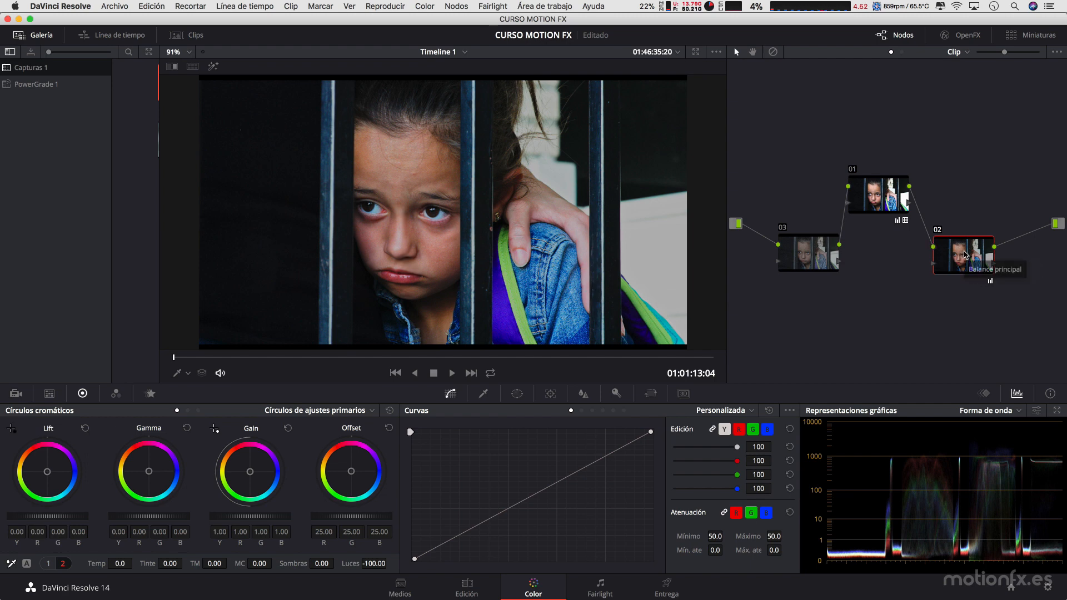
{"action": "left_click_drag", "start_coordinate": [970, 249], "coordinate": [813, 250]}
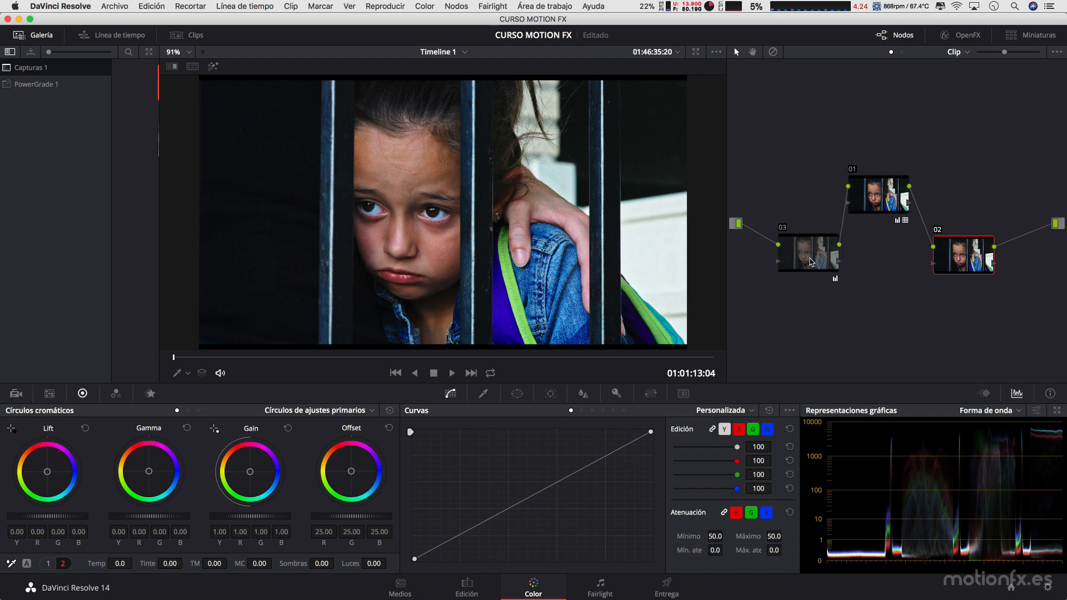
- Rearrange nodes 03, 01 and 02 closer to a single line in the node graph
{"action": "left_click_drag", "start_coordinate": [879, 194], "coordinate": [883, 215]}
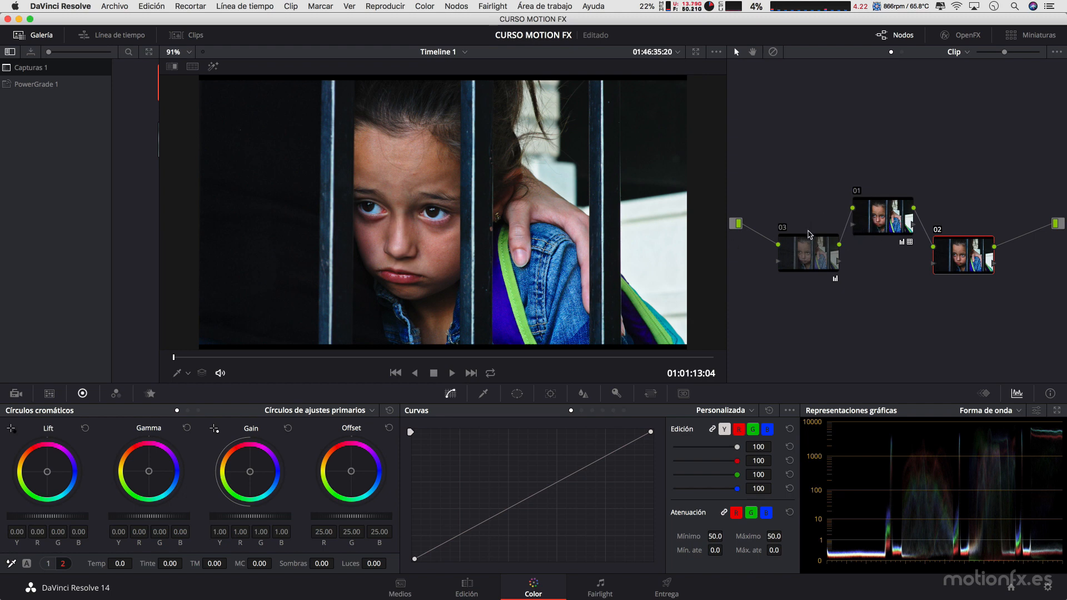
{"action": "left_click_drag", "start_coordinate": [808, 254], "coordinate": [802, 226]}
{"action": "left_click_drag", "start_coordinate": [884, 218], "coordinate": [889, 207]}
{"action": "left_click_drag", "start_coordinate": [948, 254], "coordinate": [959, 230]}
{"action": "left_click_drag", "start_coordinate": [882, 206], "coordinate": [882, 202]}
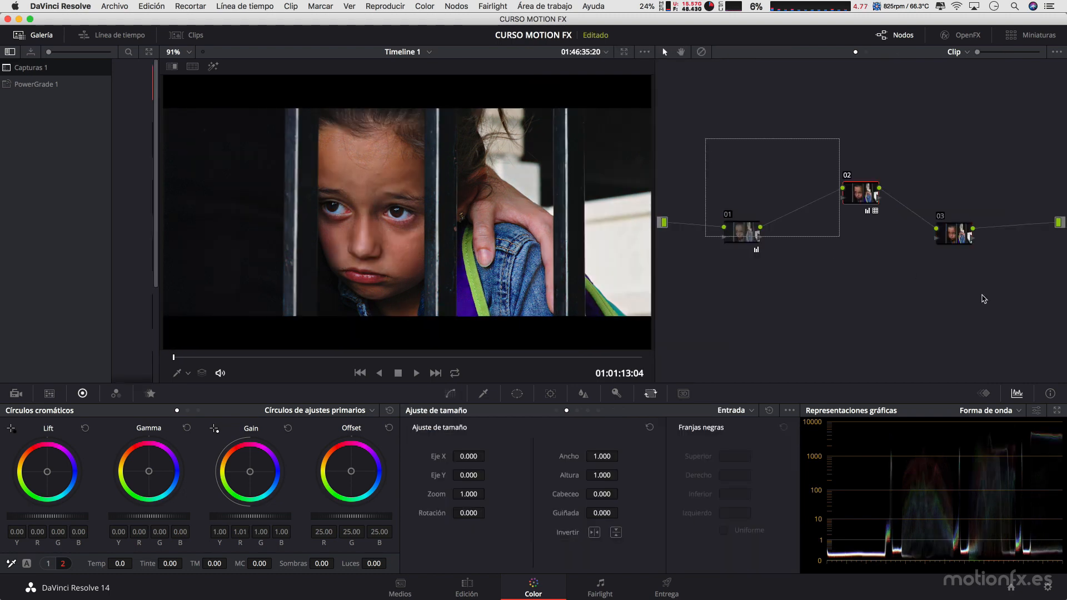
- Delete all three nodes and place one fresh serial node close to the graph's source input
{"action": "left_click_drag", "start_coordinate": [984, 299], "coordinate": [1002, 303]}
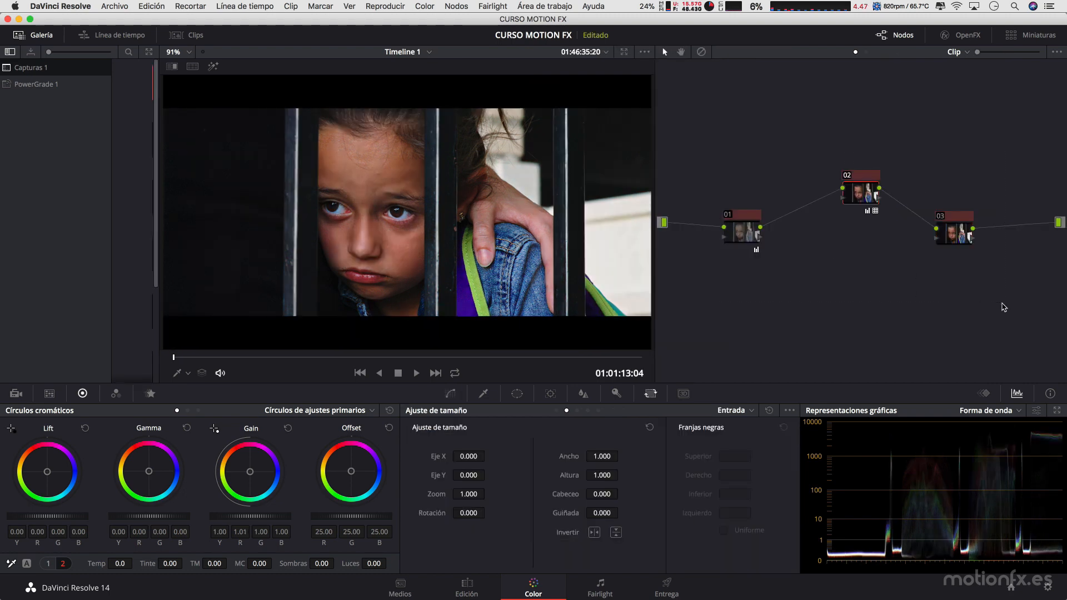
{"action": "key", "text": "Delete"}
{"action": "key", "text": "alt+s"}
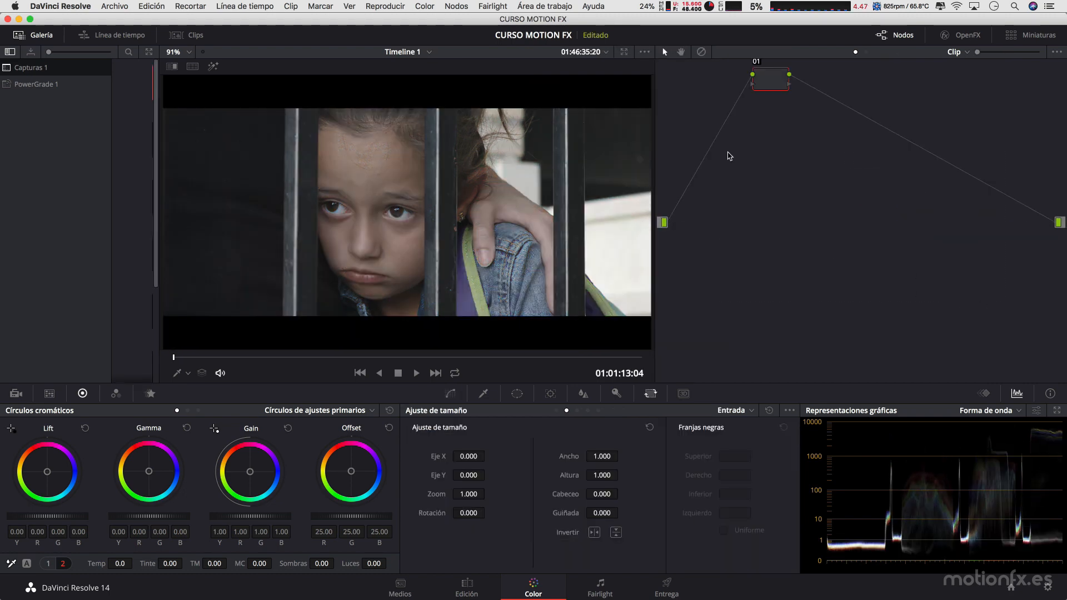
{"action": "left_click_drag", "start_coordinate": [785, 79], "coordinate": [740, 219]}
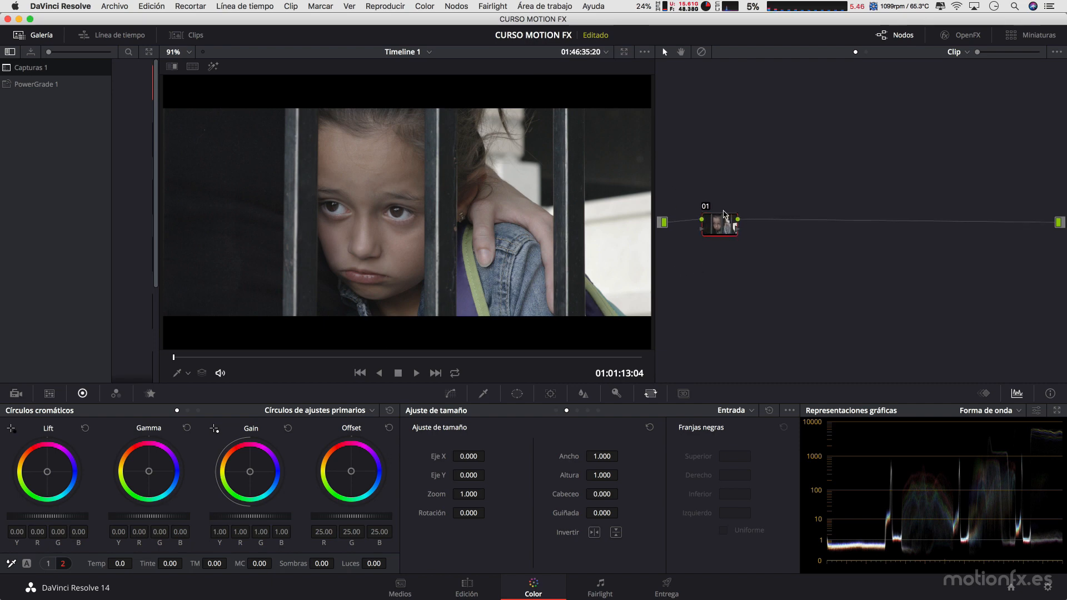
- Add a second serial node after node 01 and move it toward the middle of the node graph
{"action": "left_click_drag", "start_coordinate": [726, 230], "coordinate": [721, 232]}
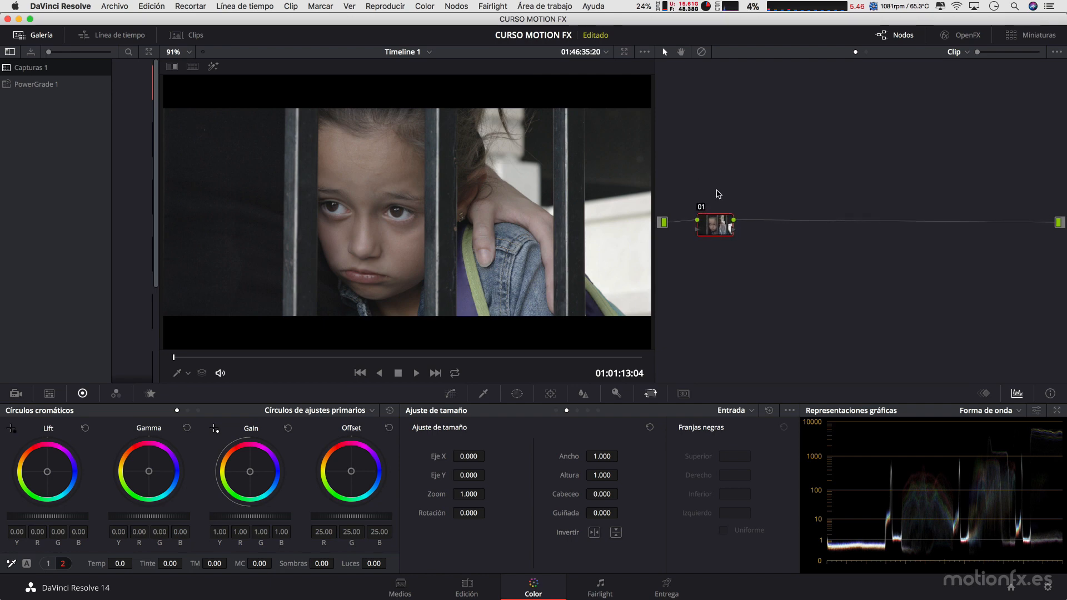
{"action": "left_click_drag", "start_coordinate": [716, 228], "coordinate": [718, 228]}
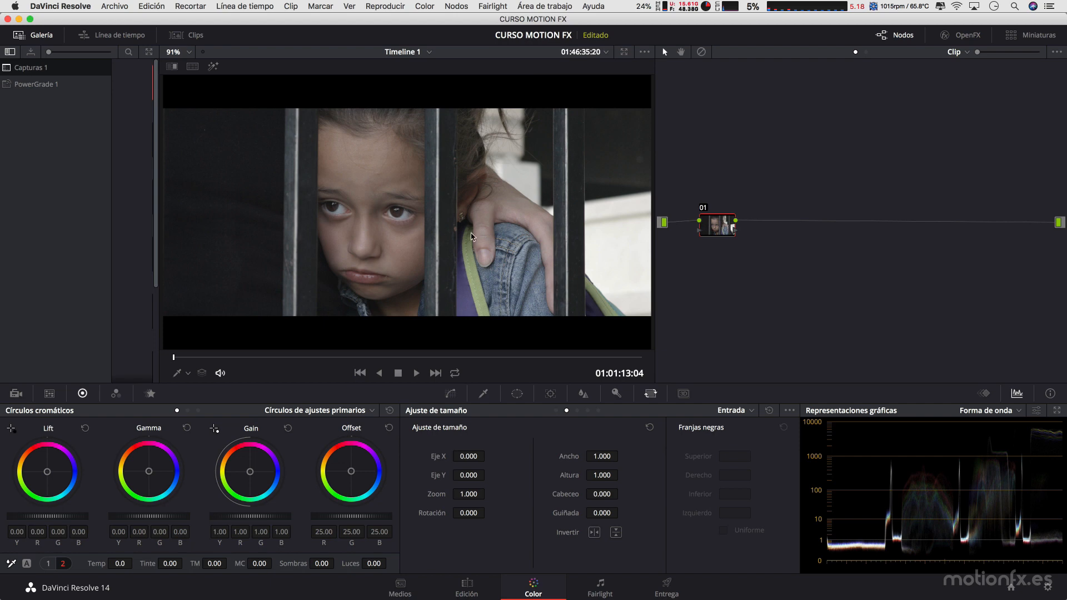
{"action": "key", "text": "alt+s"}
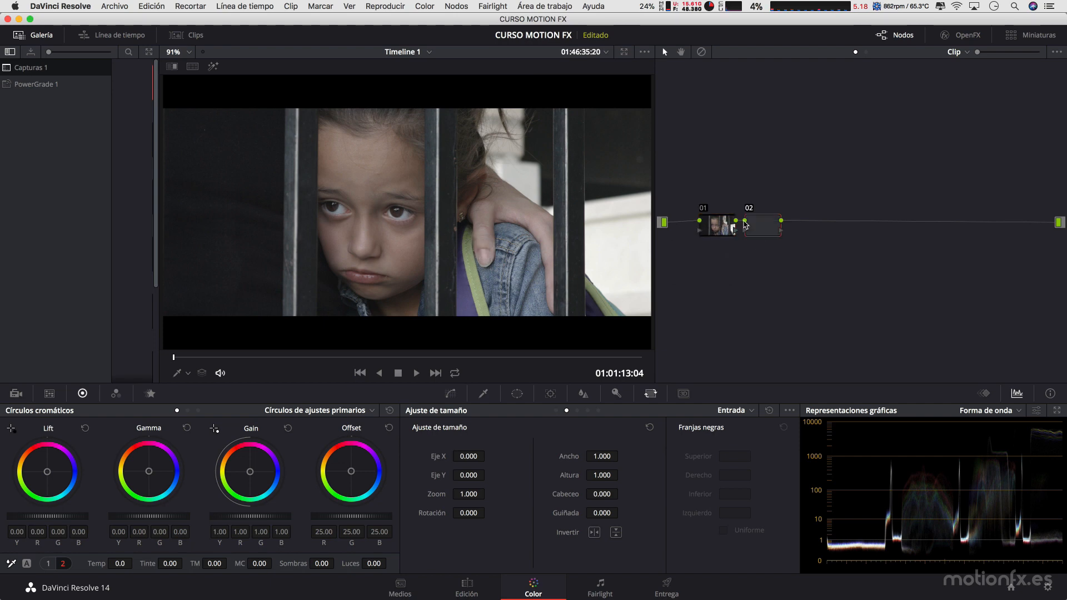
{"action": "left_click_drag", "start_coordinate": [761, 228], "coordinate": [869, 229]}
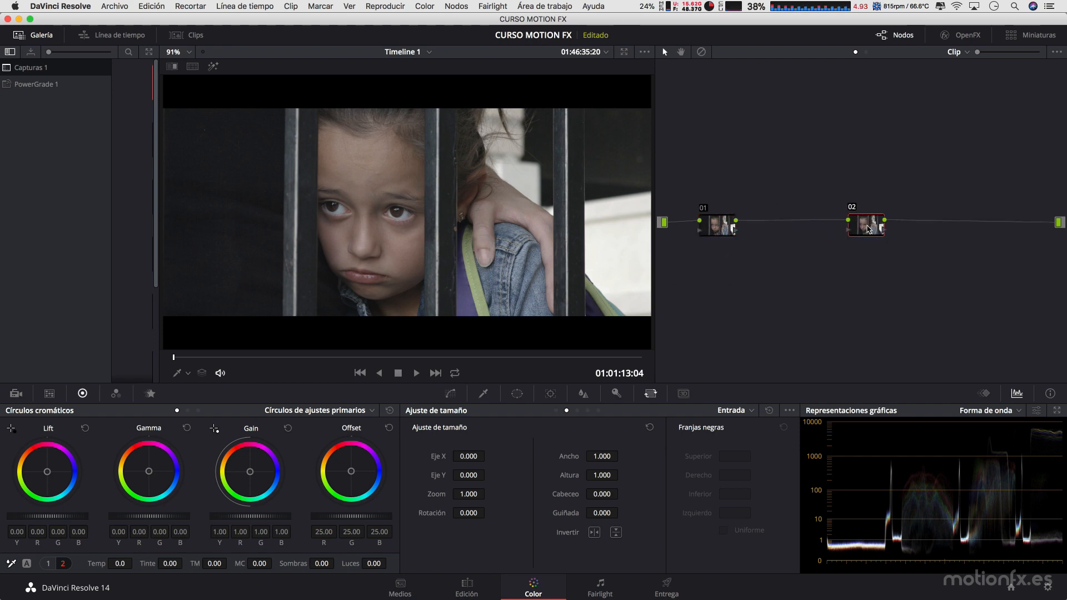
- Apply the Arri Alexa LogC to Rec709 3D LUT to node 02 and select node 01
{"action": "right_click", "coordinate": [868, 229]}
{"action": "mouse_move", "coordinate": [928, 340]}
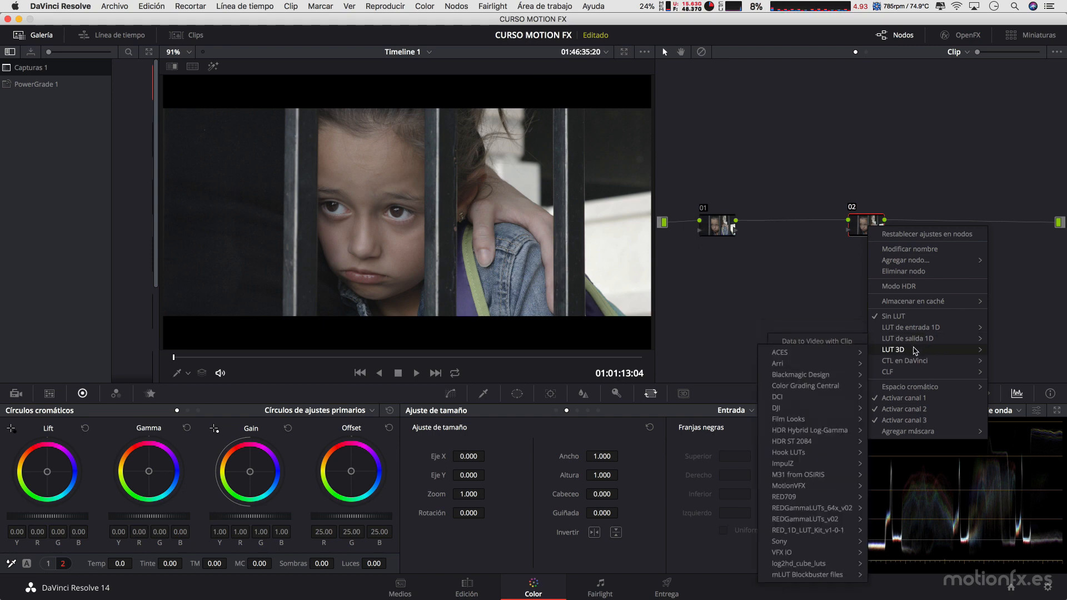
{"action": "mouse_move", "coordinate": [874, 365]}
{"action": "left_click", "coordinate": [912, 366]}
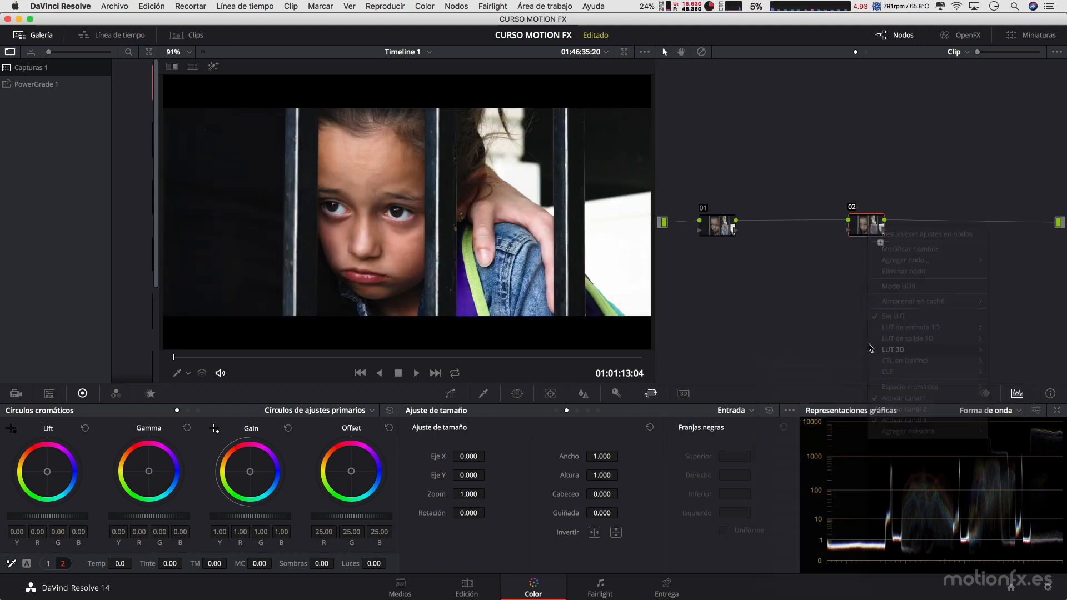
{"action": "left_click_drag", "start_coordinate": [854, 226], "coordinate": [862, 227]}
{"action": "left_click", "coordinate": [720, 222]}
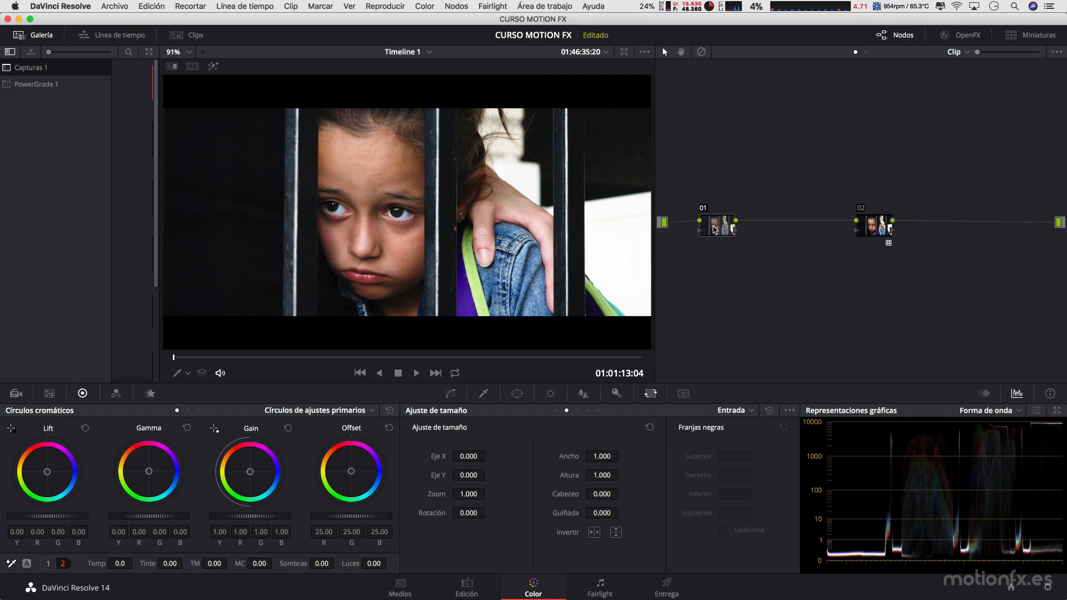
- Lower node 01's highlights (Luces) to -93 and shift nodes 01 and 02 slightly toward the graph's output
{"action": "left_click_drag", "start_coordinate": [375, 564], "coordinate": [305, 563]}
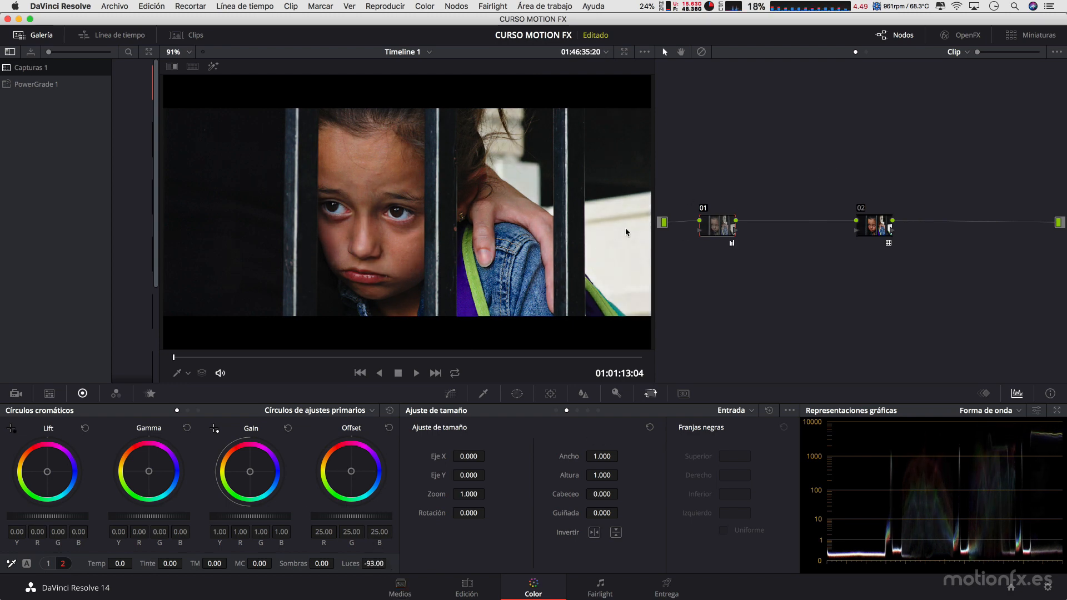
{"action": "left_click_drag", "start_coordinate": [717, 229], "coordinate": [737, 229]}
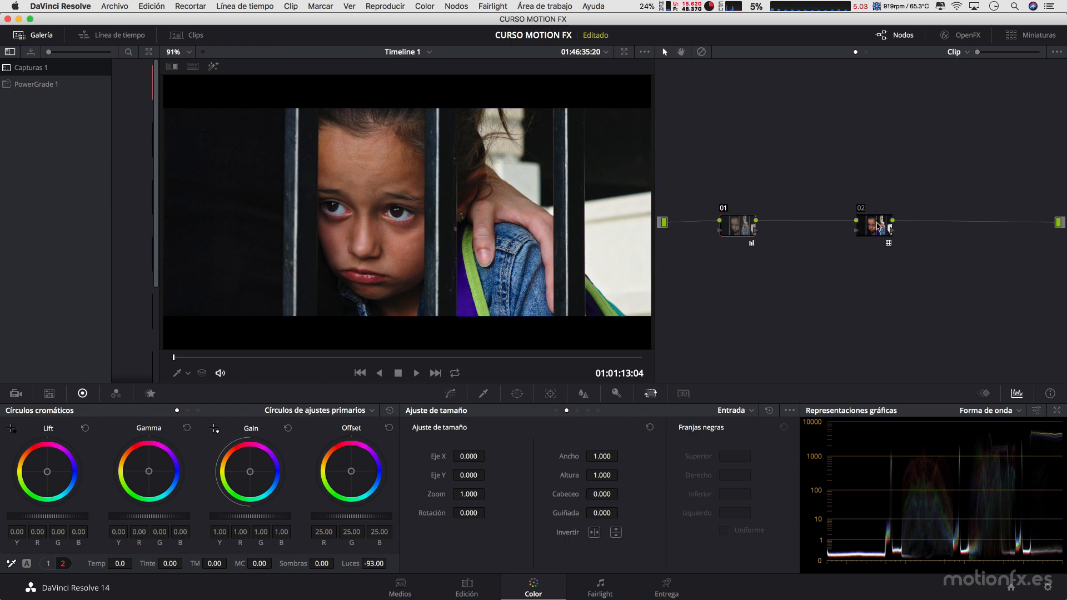
{"action": "left_click_drag", "start_coordinate": [881, 227], "coordinate": [899, 225]}
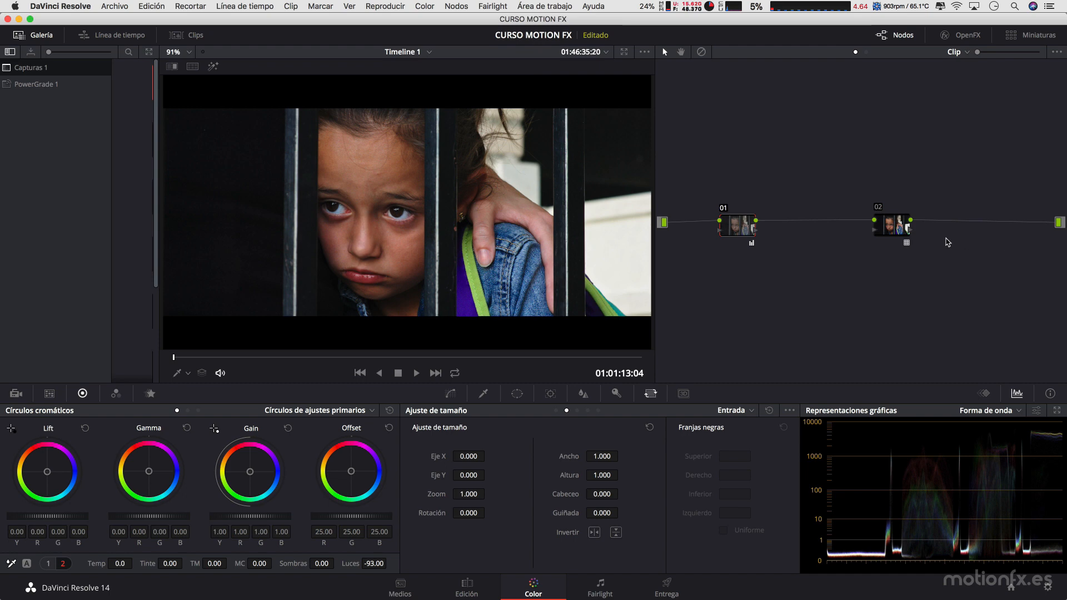
- Move node 02 closer to node 01, keeping both in line in the node graph
{"action": "left_click_drag", "start_coordinate": [902, 233], "coordinate": [872, 235]}
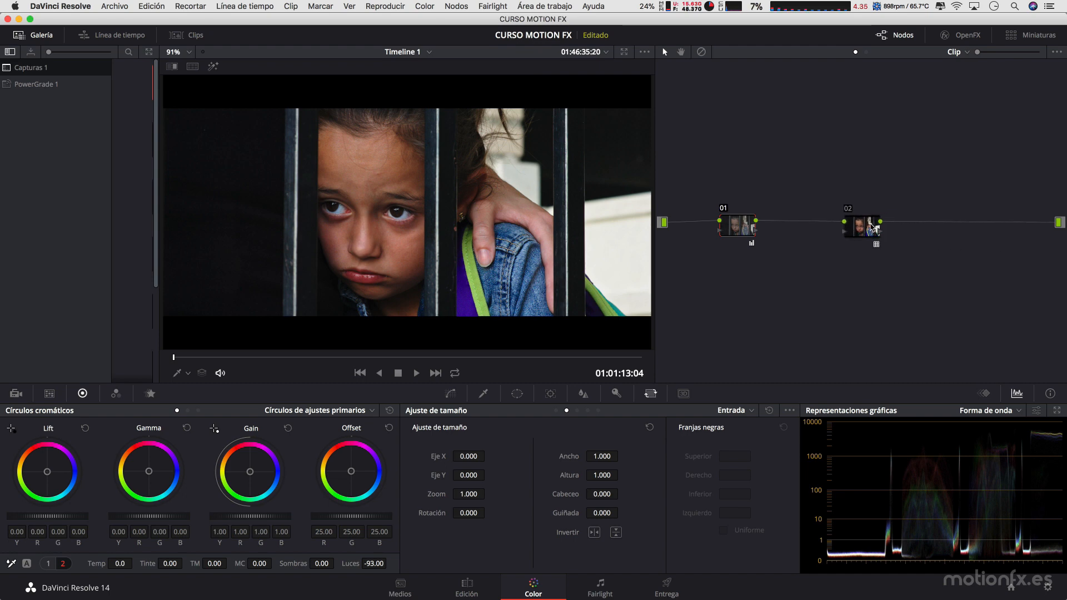
{"action": "left_click_drag", "start_coordinate": [863, 226], "coordinate": [855, 225]}
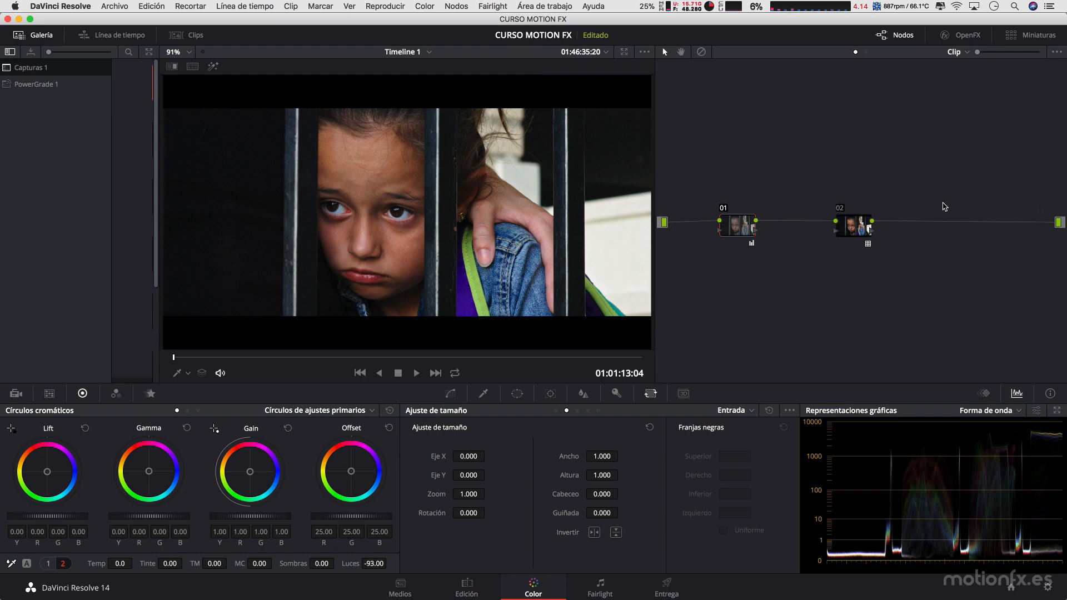
{"action": "left_click_drag", "start_coordinate": [863, 229], "coordinate": [858, 228]}
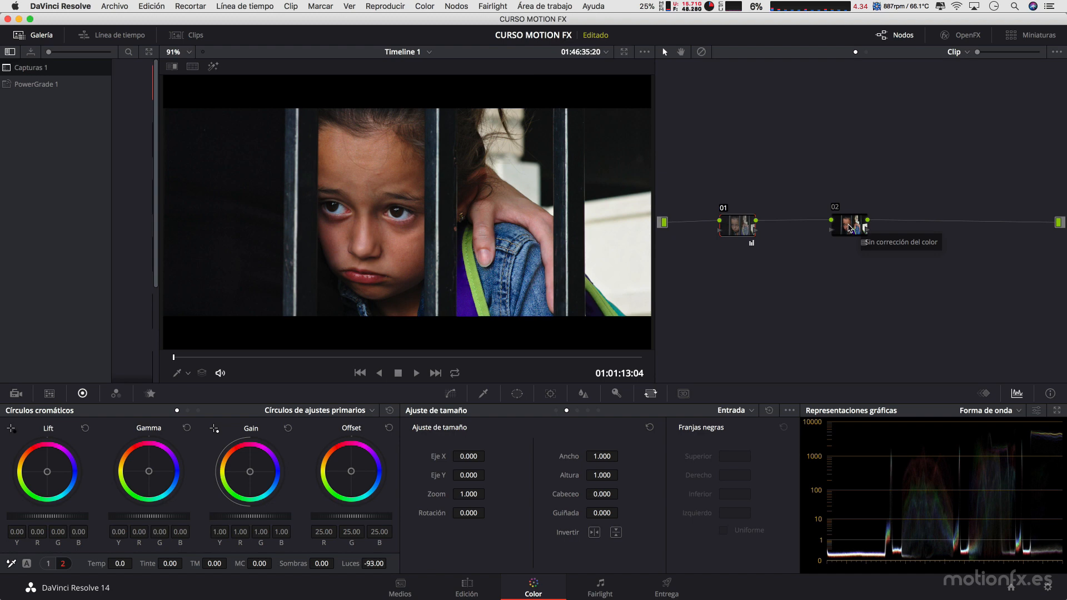
{"action": "left_click_drag", "start_coordinate": [849, 228], "coordinate": [853, 229]}
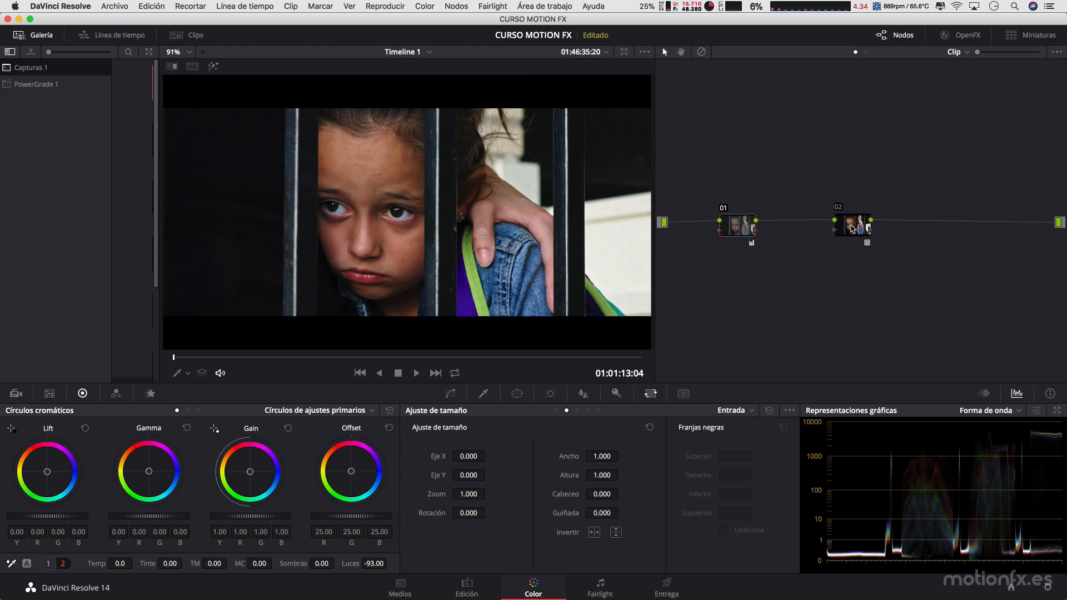
{"action": "mouse_move", "coordinate": [852, 229]}
{"action": "left_mouse_down"}
{"action": "mouse_move", "coordinate": [864, 233]}
{"action": "mouse_move", "coordinate": [866, 218]}
{"action": "left_mouse_up"}
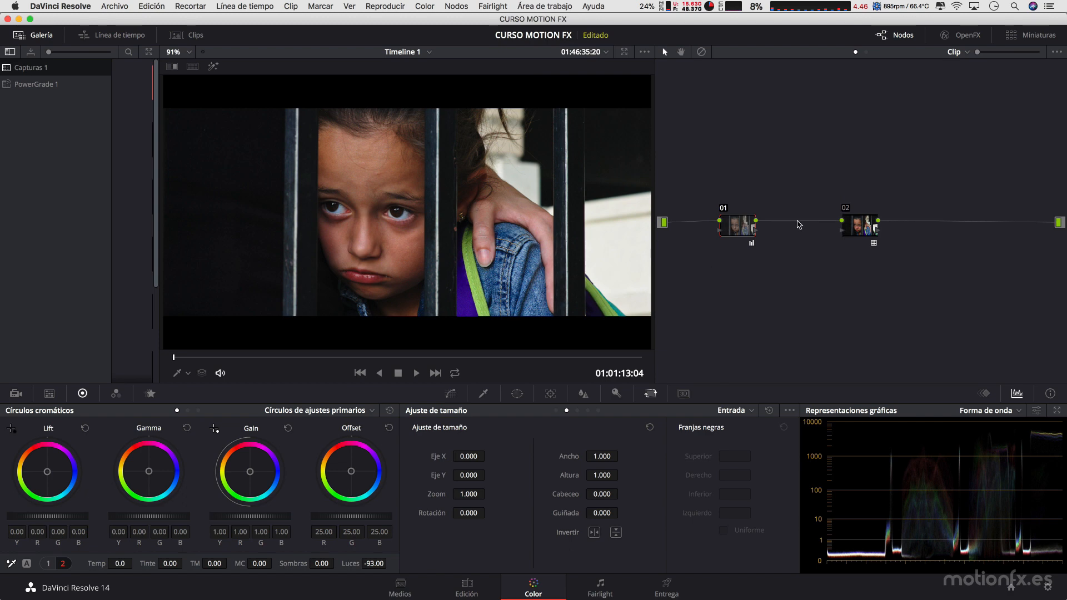
{"action": "left_click_drag", "start_coordinate": [861, 224], "coordinate": [855, 225]}
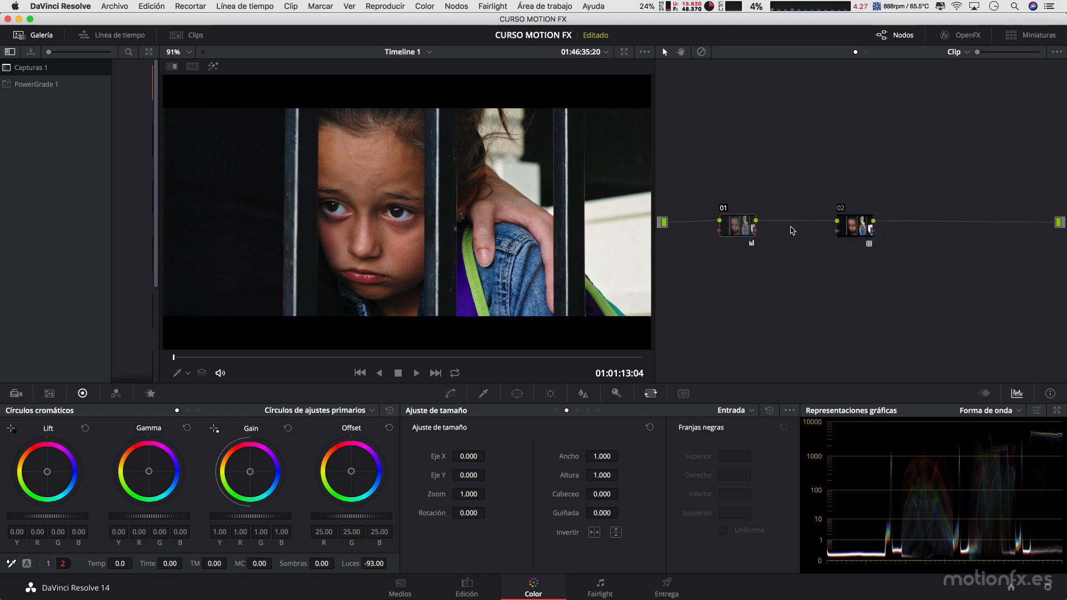
{"action": "left_click_drag", "start_coordinate": [849, 230], "coordinate": [841, 230]}
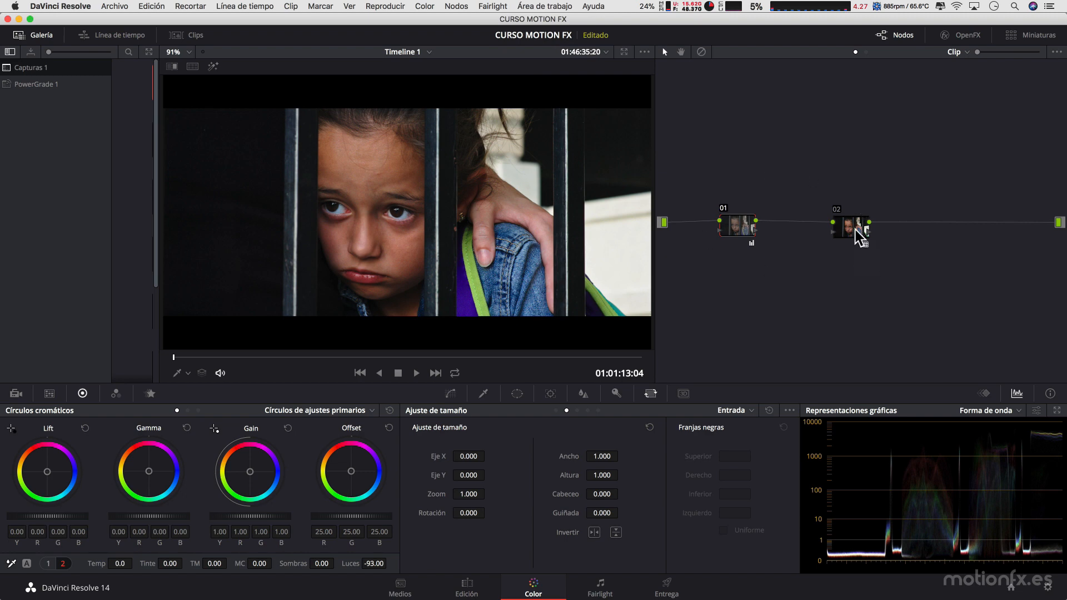
{"action": "left_click_drag", "start_coordinate": [732, 223], "coordinate": [735, 224]}
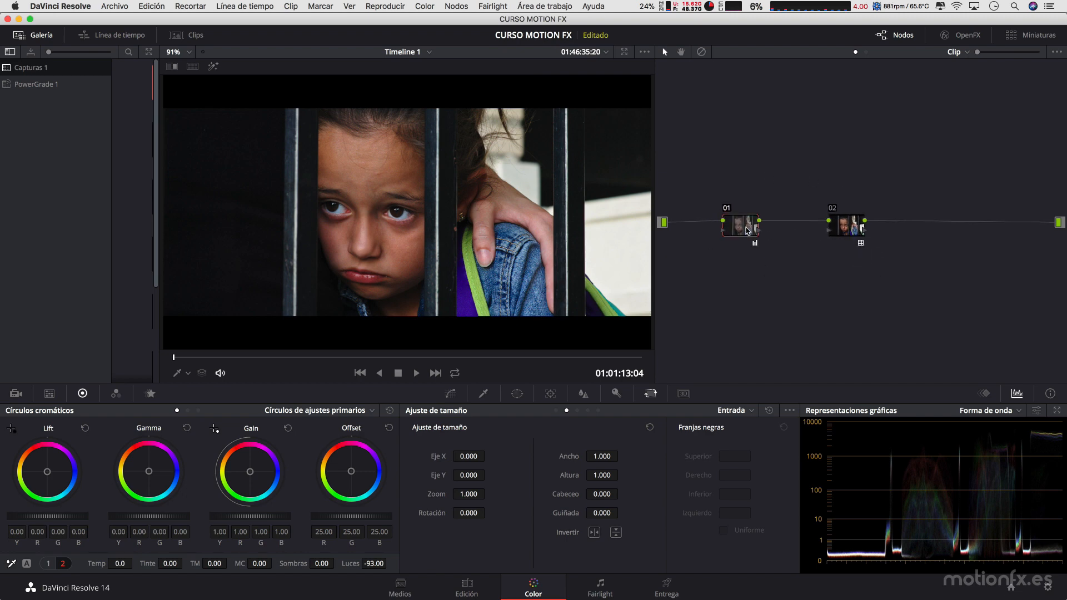
- Rename node 01 as "LUM + CROMI"
{"action": "right_click", "coordinate": [748, 231]}
{"action": "mouse_move", "coordinate": [819, 303]}
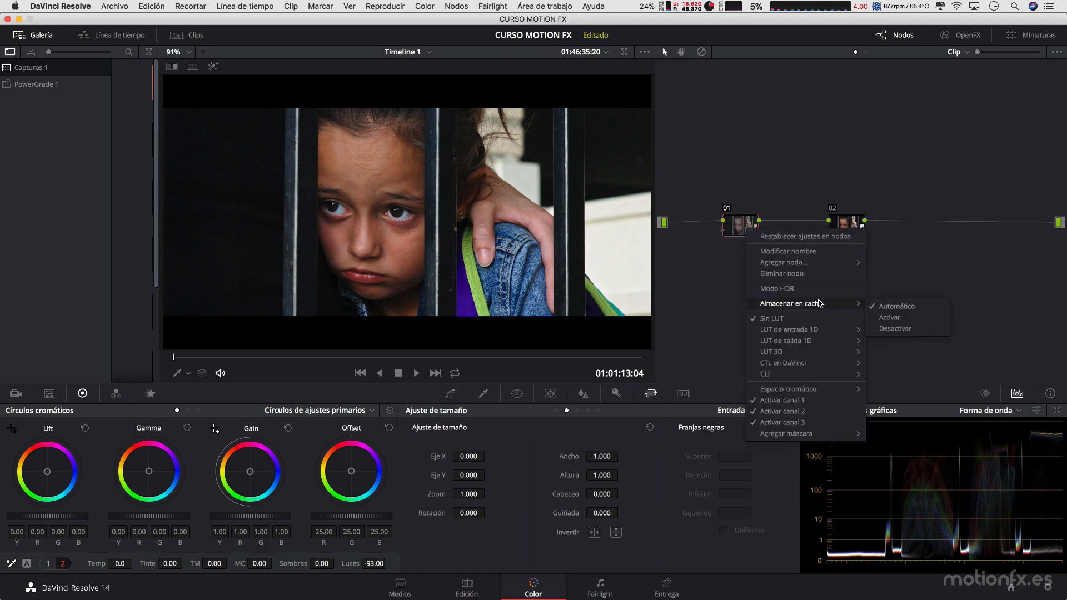
{"action": "left_click", "coordinate": [800, 254]}
{"action": "type", "text": "LU"}
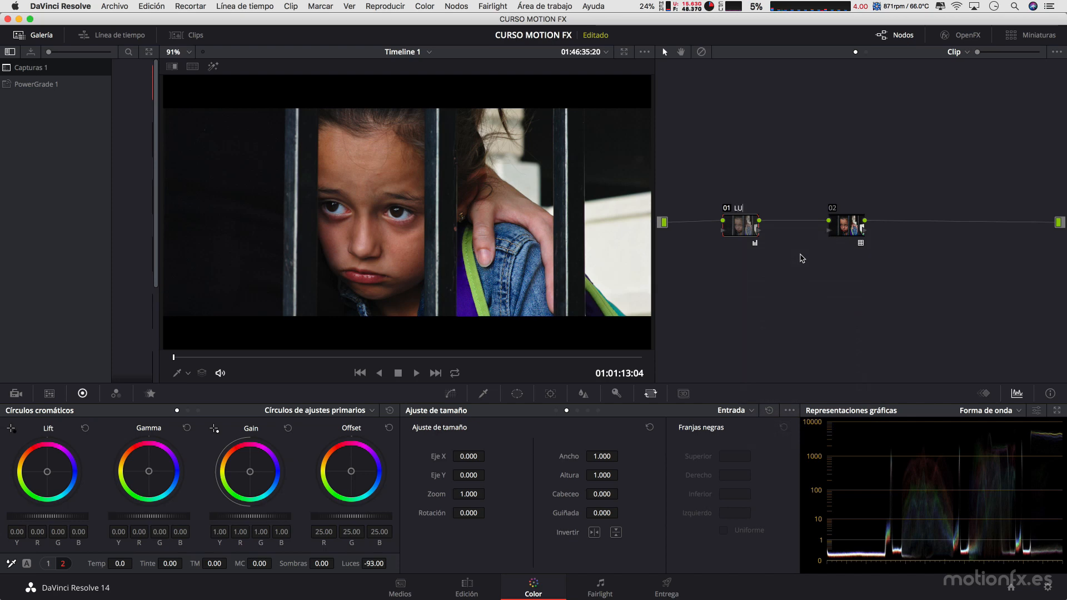
{"action": "type", "text": "M + CROMI"}
{"action": "key", "text": "Return"}
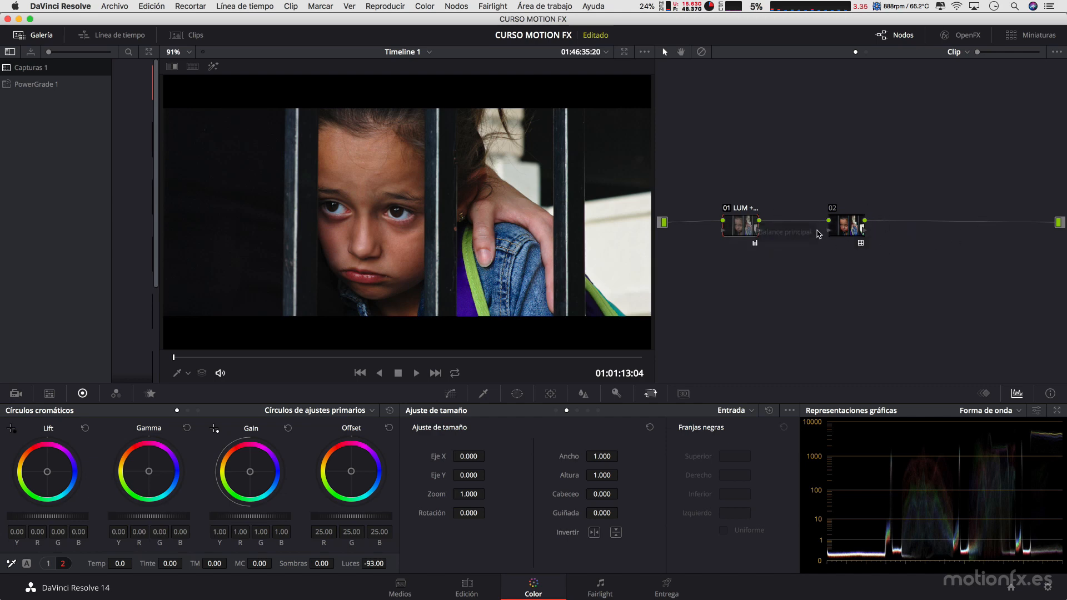
- Raise node 02 above the line, add a serial node after it and reselect node 01
{"action": "left_click_drag", "start_coordinate": [844, 233], "coordinate": [850, 231]}
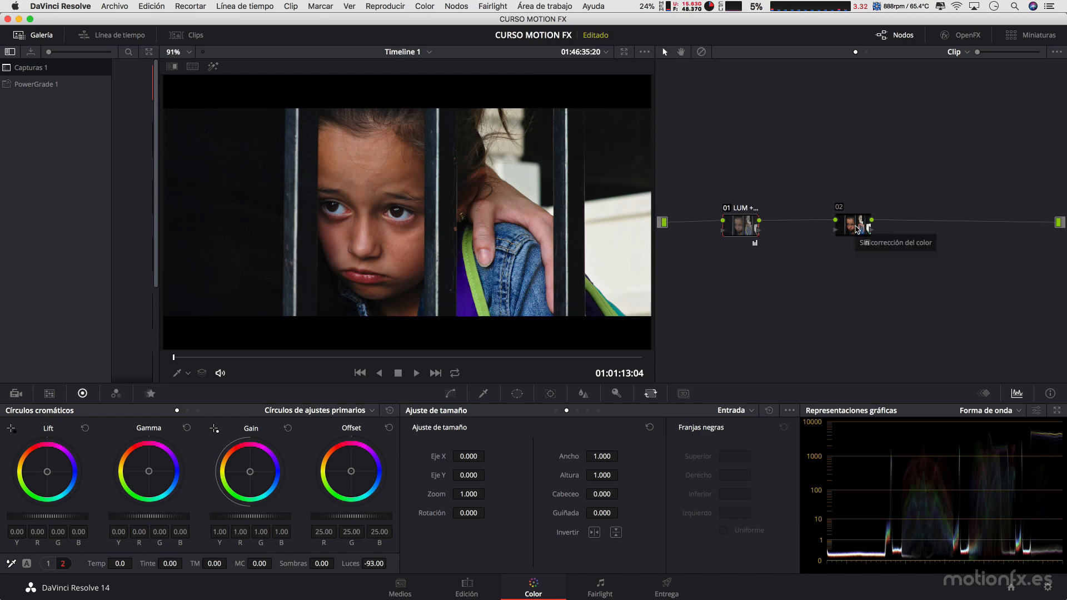
{"action": "left_click", "coordinate": [856, 228]}
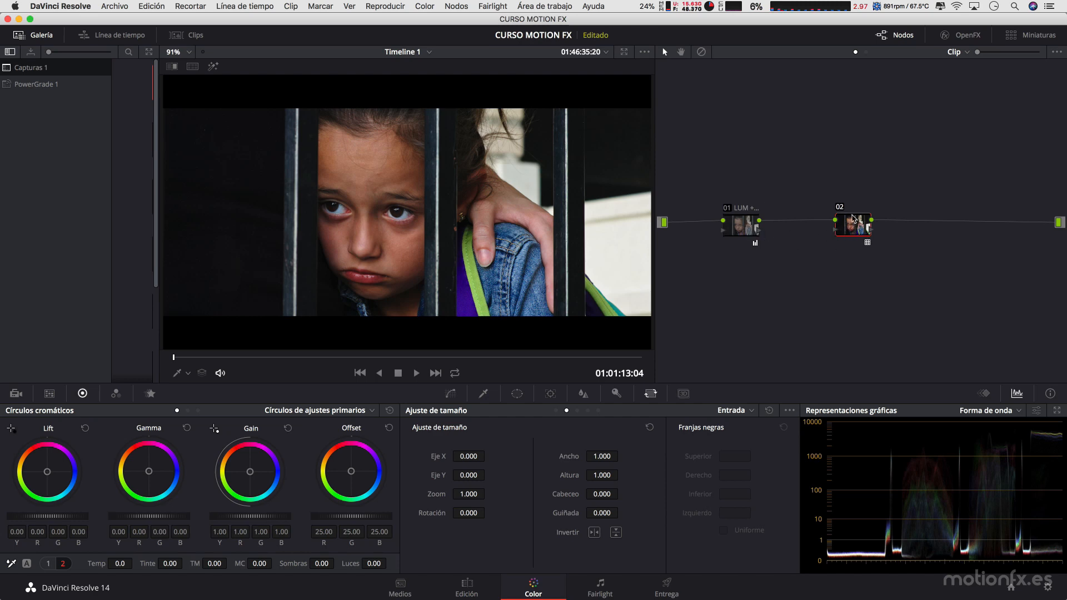
{"action": "left_click_drag", "start_coordinate": [839, 232], "coordinate": [837, 214]}
{"action": "key", "text": "alt+s"}
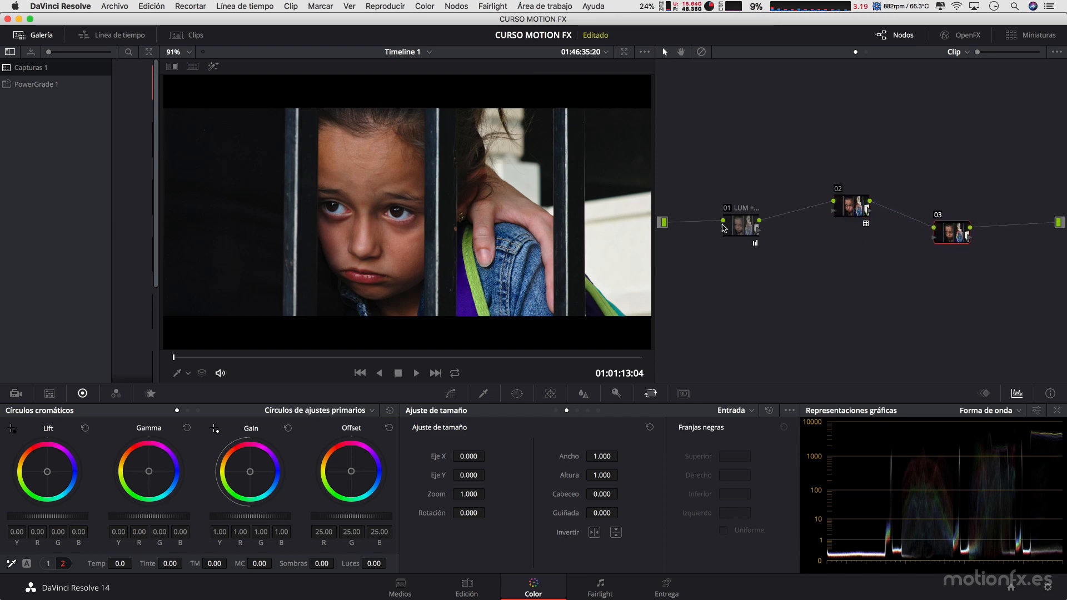
{"action": "mouse_move", "coordinate": [749, 228]}
{"action": "left_mouse_down"}
{"action": "mouse_move", "coordinate": [952, 232]}
{"action": "mouse_move", "coordinate": [738, 228]}
{"action": "left_mouse_up"}
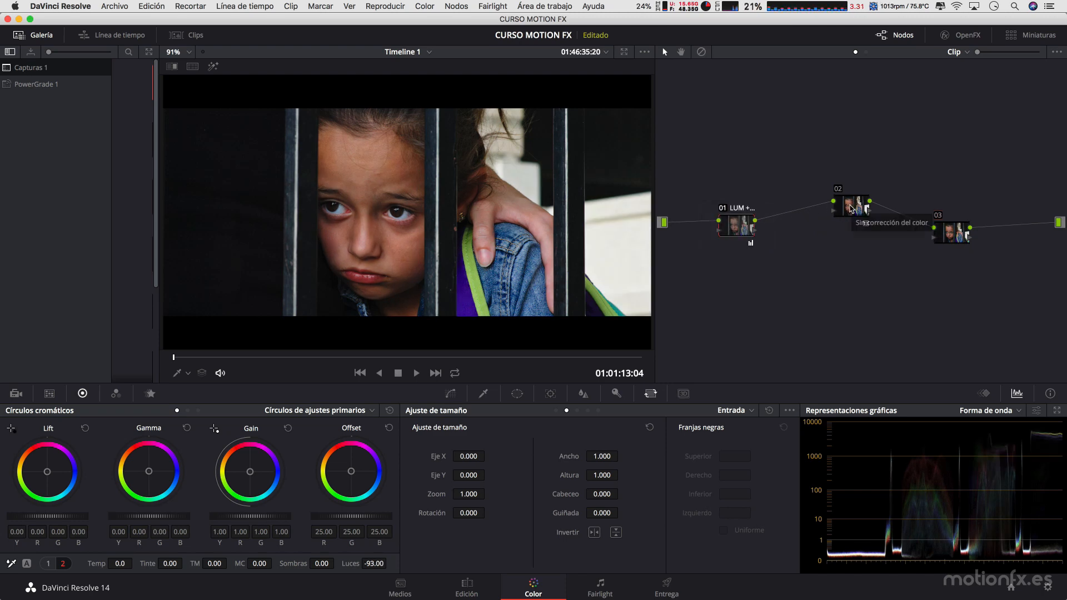
{"action": "left_click_drag", "start_coordinate": [850, 208], "coordinate": [841, 207]}
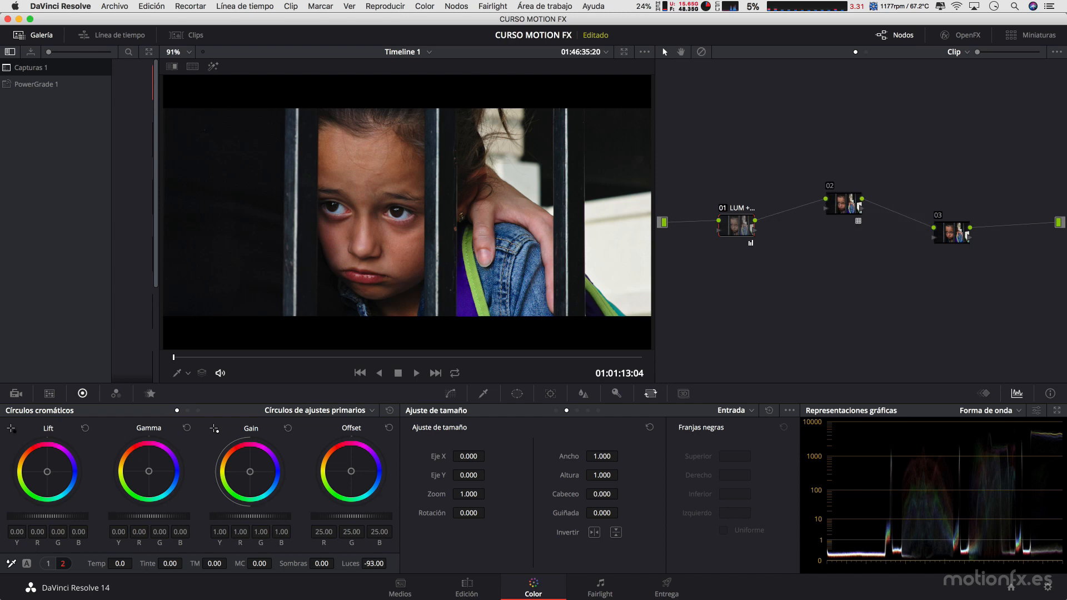
- Switch to Preview and examine where the LUT falls in the "Operations that take place within nodes" diagram
{"action": "left_click_drag", "start_coordinate": [0, 122], "coordinate": [140, 123]}
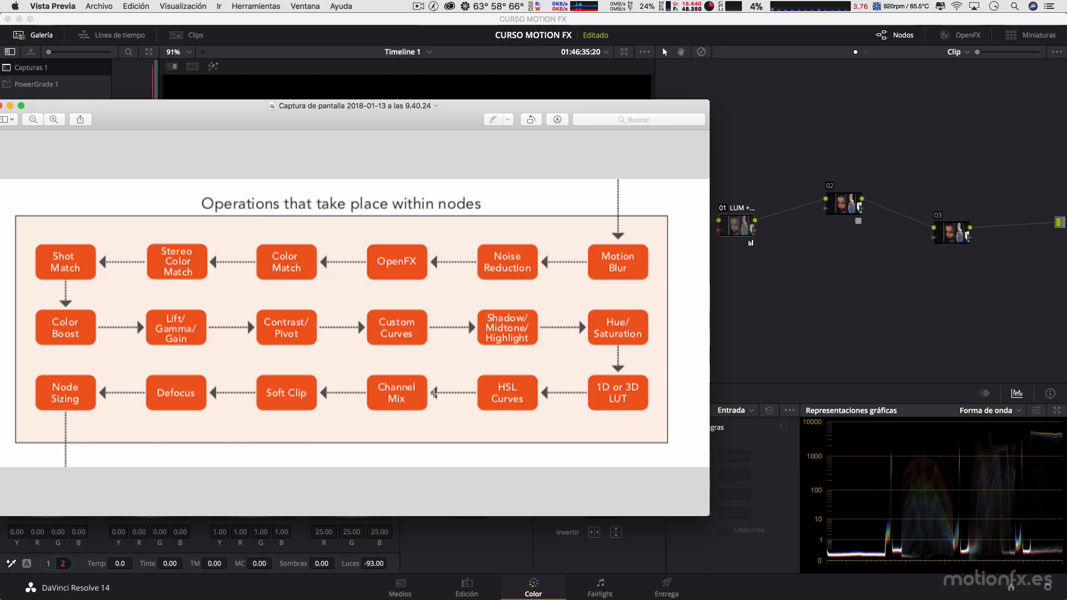
{"action": "key", "text": "ctrl+Up"}
{"action": "left_click", "coordinate": [383, 189]}
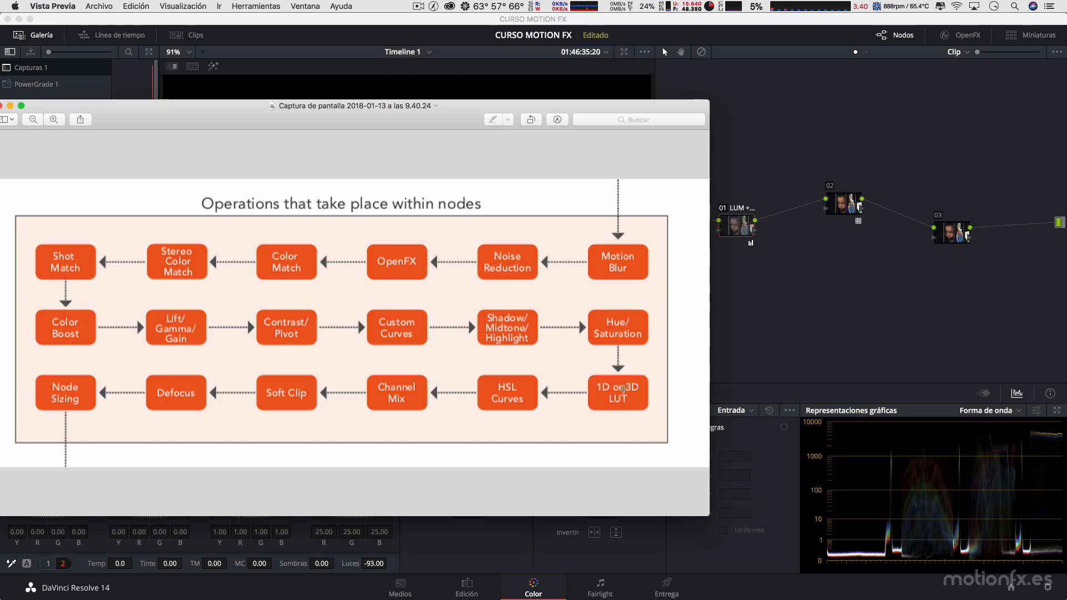
- Return to DaVinci Resolve and reset the grade of node 01
{"action": "left_click", "coordinate": [748, 229]}
{"action": "right_click", "coordinate": [749, 228]}
{"action": "left_click", "coordinate": [778, 231]}
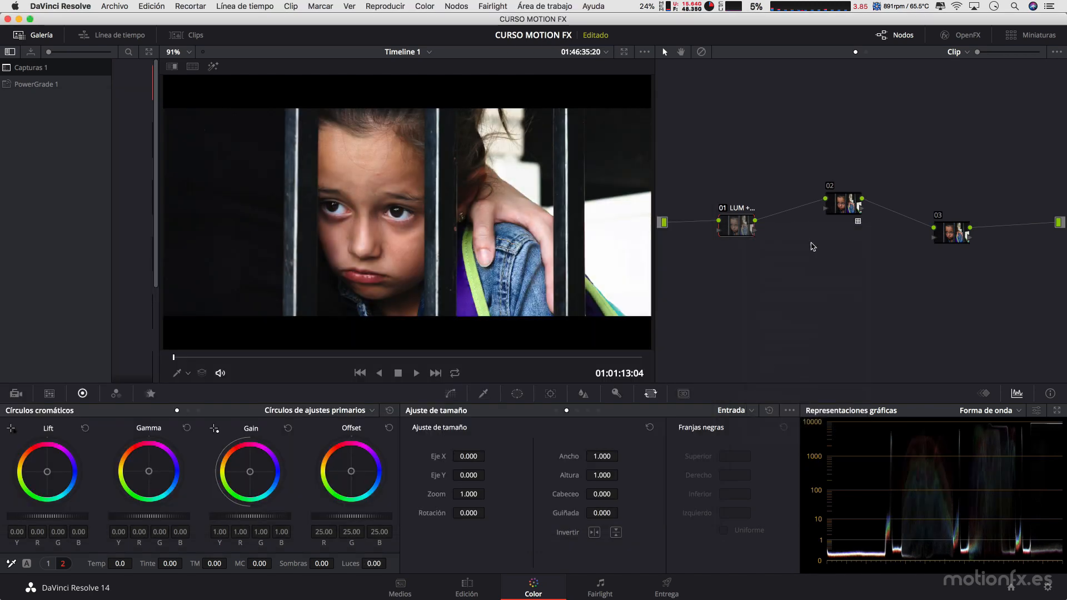
- Try lowering the highlights to -95 on node 02, the LUT node, and undo that correction
{"action": "left_click", "coordinate": [849, 204]}
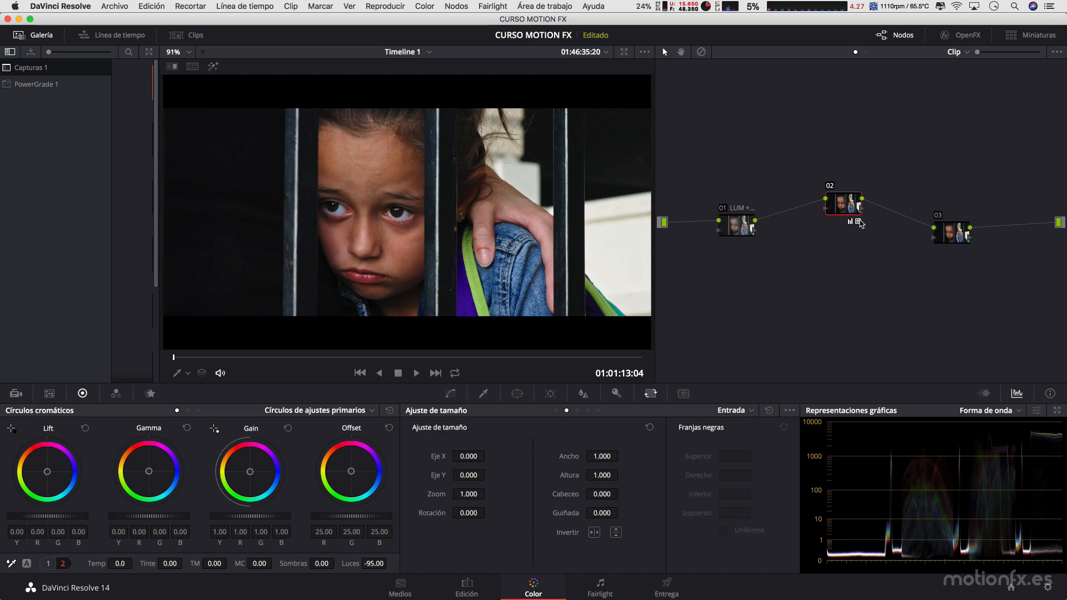
{"action": "left_click_drag", "start_coordinate": [857, 206], "coordinate": [855, 220]}
{"action": "key", "text": "super+z"}
- Set node 01's highlights to -100 and place nodes 01 and 02 closer together at the same height
{"action": "left_click_drag", "start_coordinate": [735, 225], "coordinate": [721, 219]}
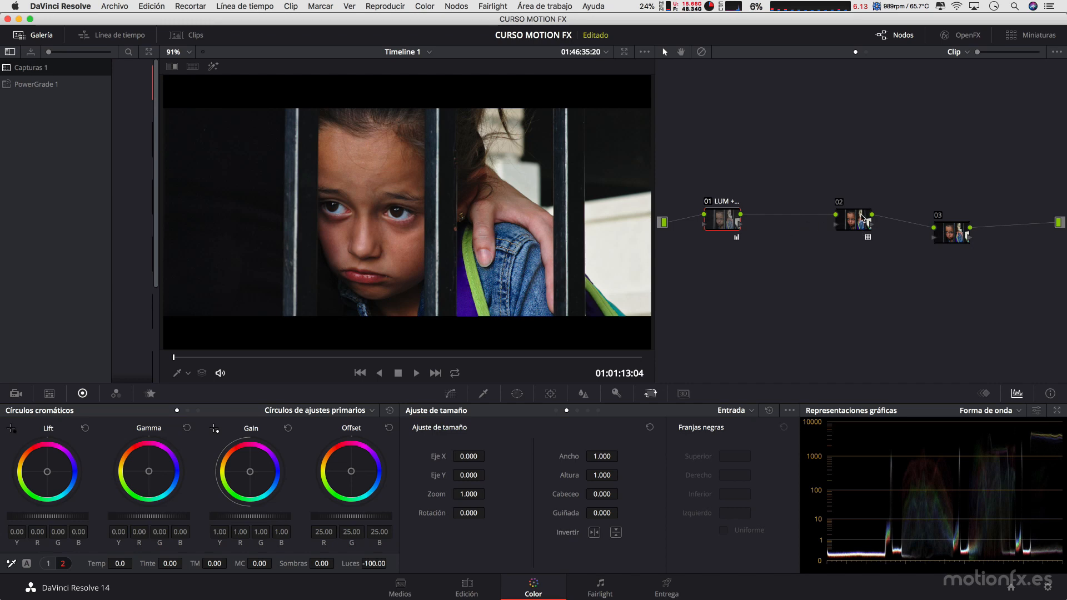
{"action": "left_click_drag", "start_coordinate": [860, 222], "coordinate": [865, 222]}
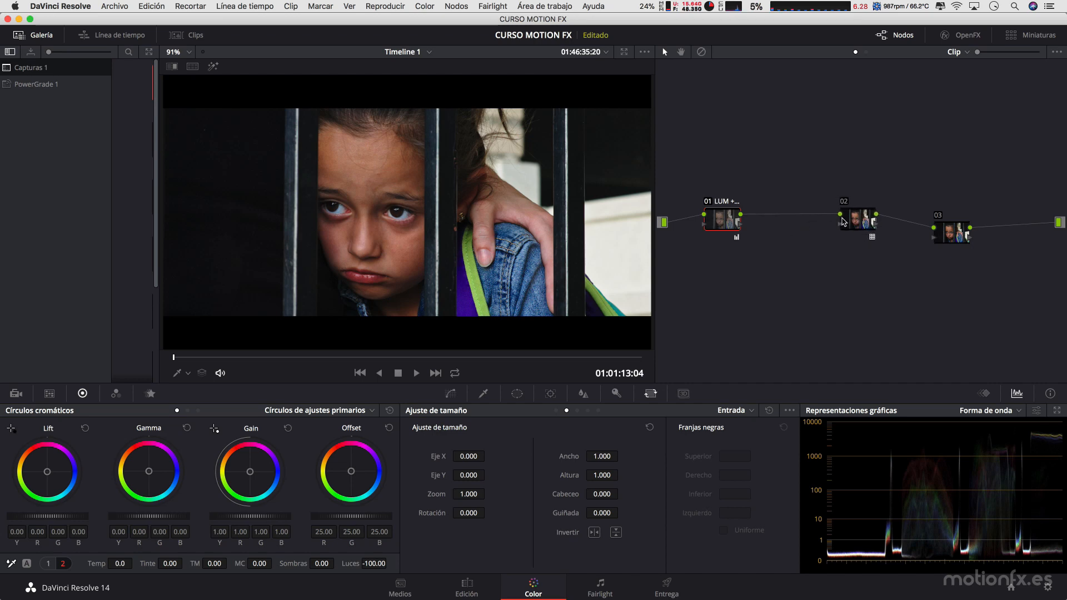
{"action": "left_click_drag", "start_coordinate": [731, 223], "coordinate": [767, 225]}
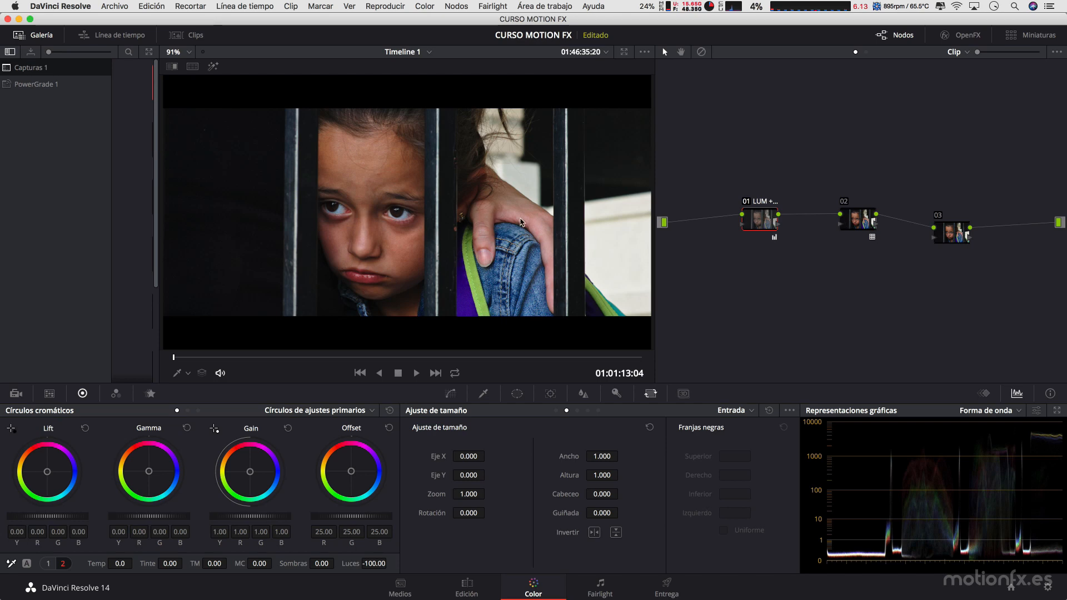
- Add two more serial nodes after node 03 and raise the LUT node 02 above the row
{"action": "left_click", "coordinate": [871, 219]}
{"action": "left_click", "coordinate": [960, 234]}
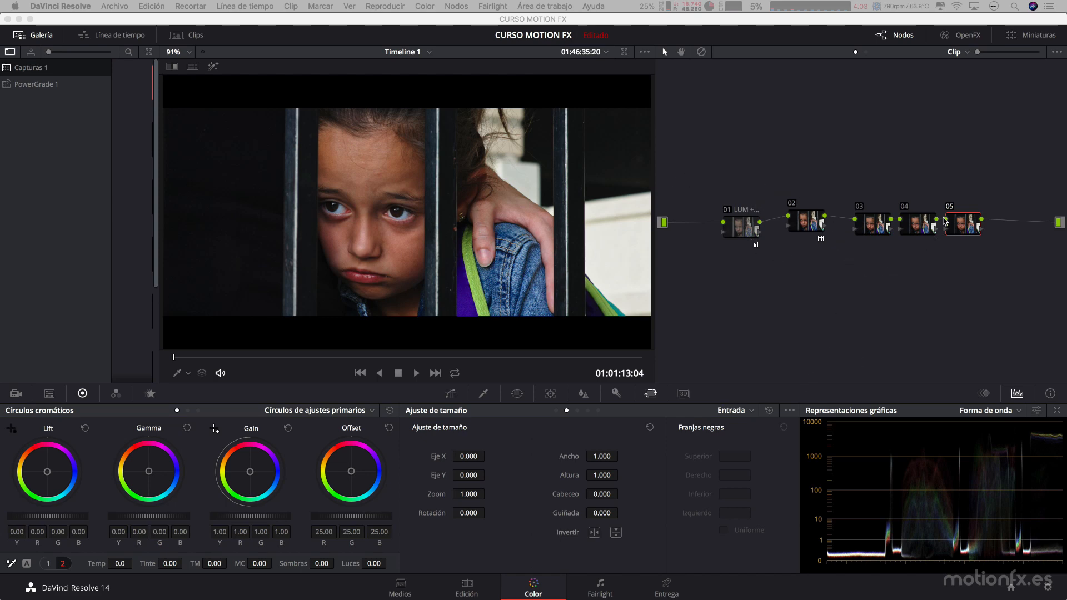
{"action": "left_click_drag", "start_coordinate": [734, 232], "coordinate": [732, 228]}
{"action": "left_click_drag", "start_coordinate": [812, 223], "coordinate": [809, 198]}
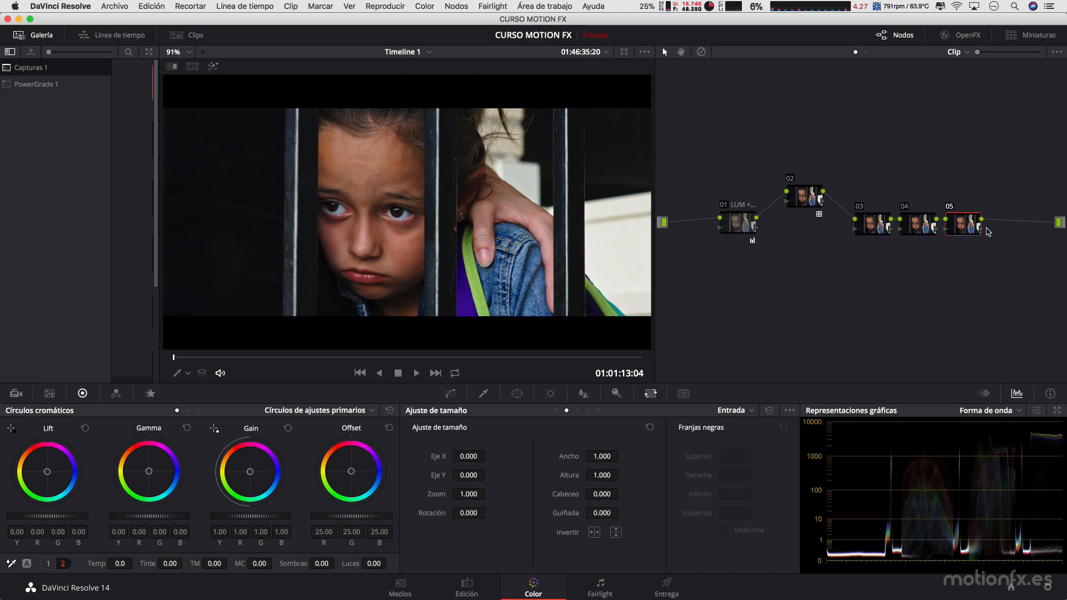
- Add three layer nodes alongside node 01, combined through a mixer ahead of LUT node 02
{"action": "key", "text": "alt+l"}
{"action": "key", "text": "alt+l"}
{"action": "key", "text": "alt+l"}
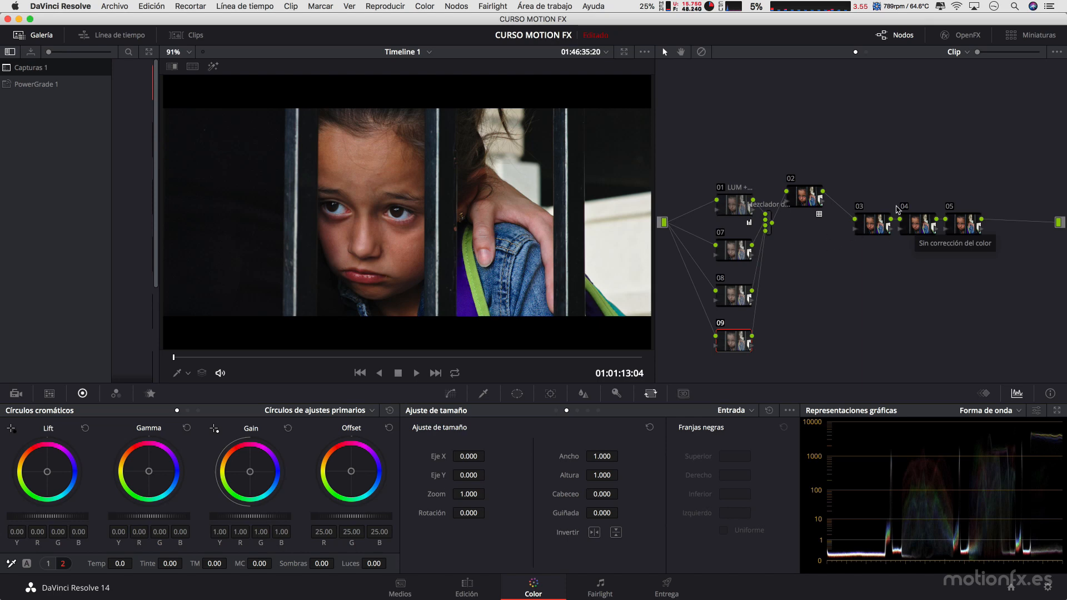